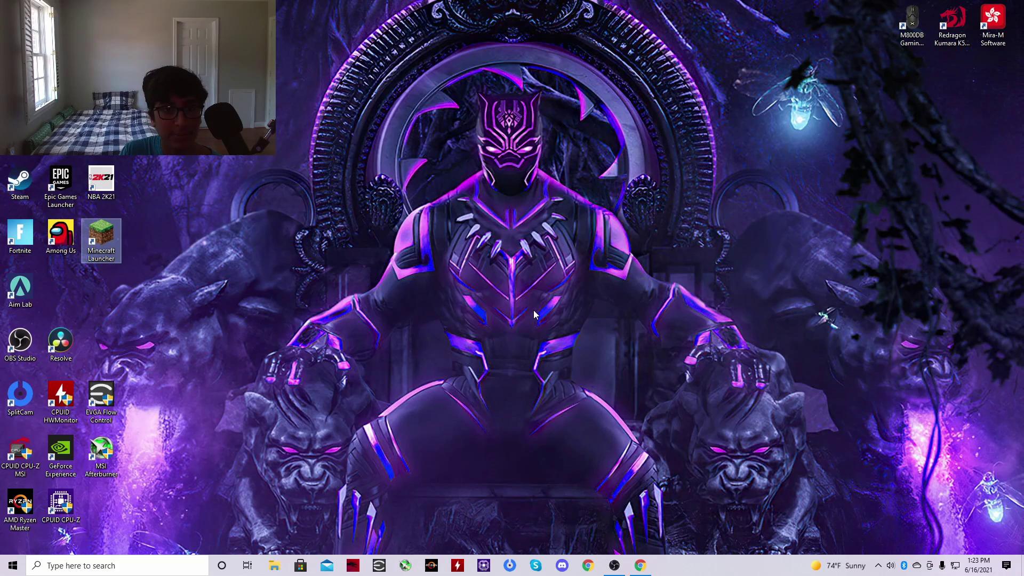
pyautogui.rightClick(533, 309)
pyautogui.click(520, 316)
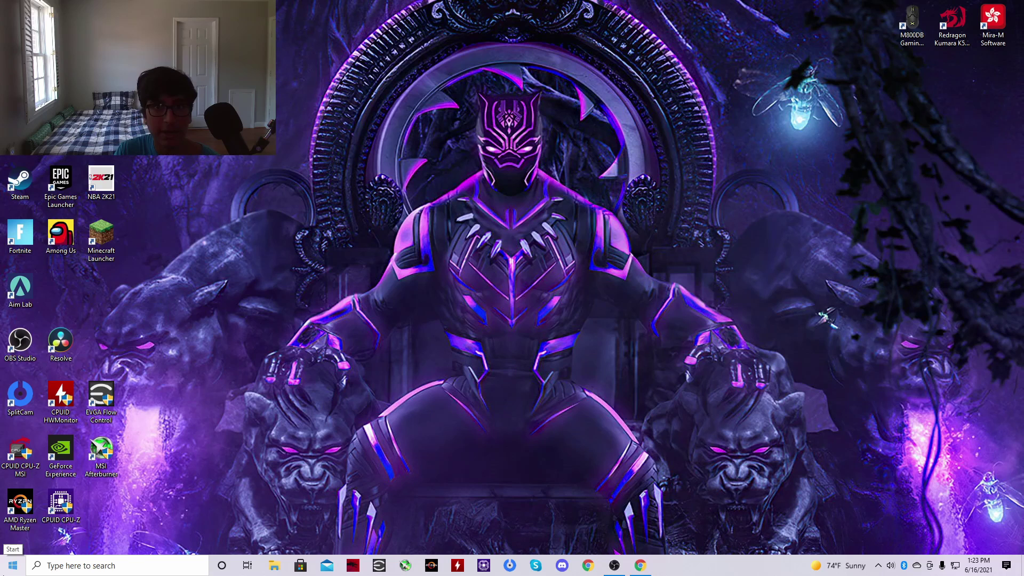
# Open the Windows settings for Apps & features and activate the search of the installed apps list.
pyautogui.click(10, 570)
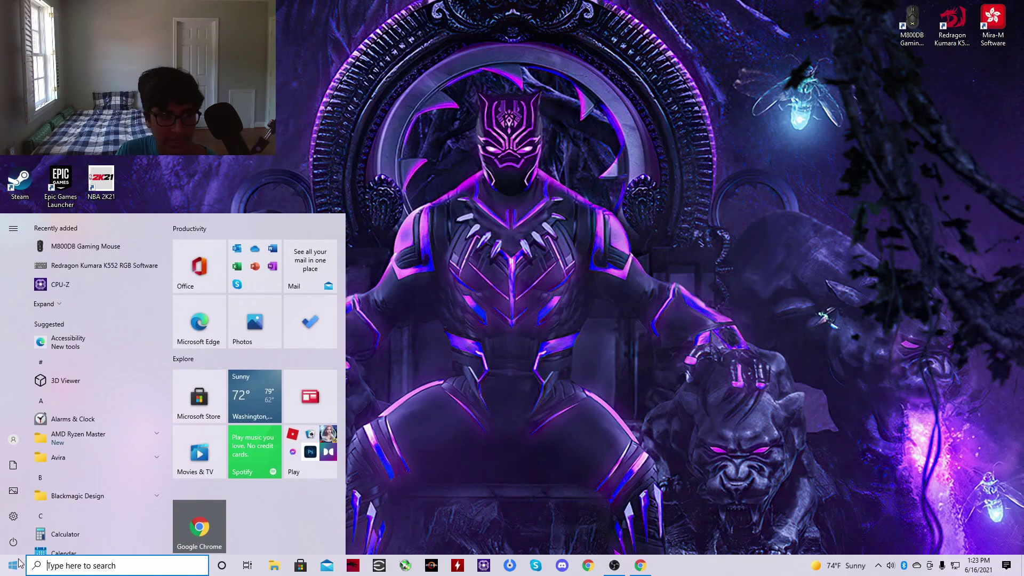
pyautogui.click(13, 516)
pyautogui.click(667, 347)
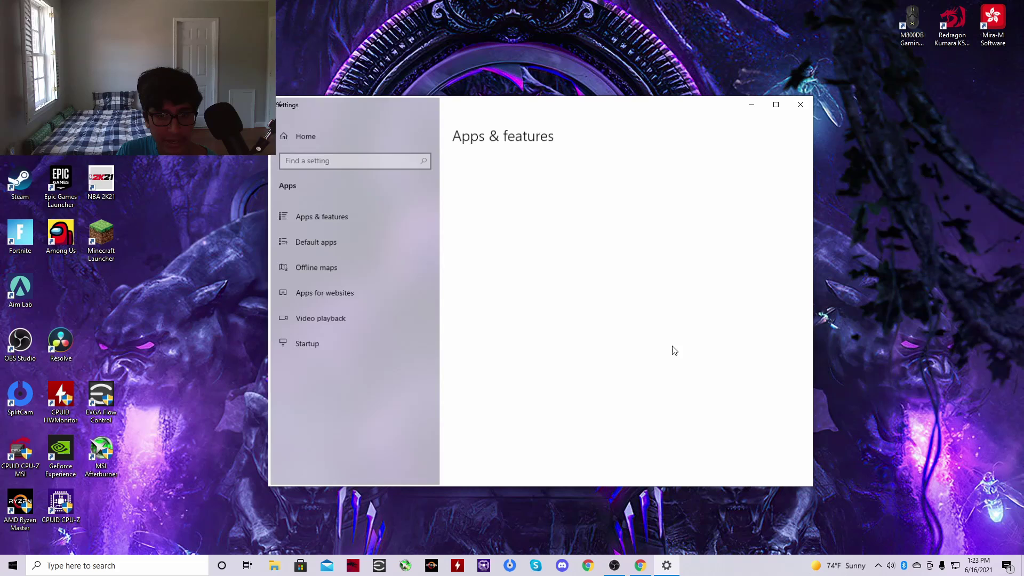
pyautogui.click(515, 331)
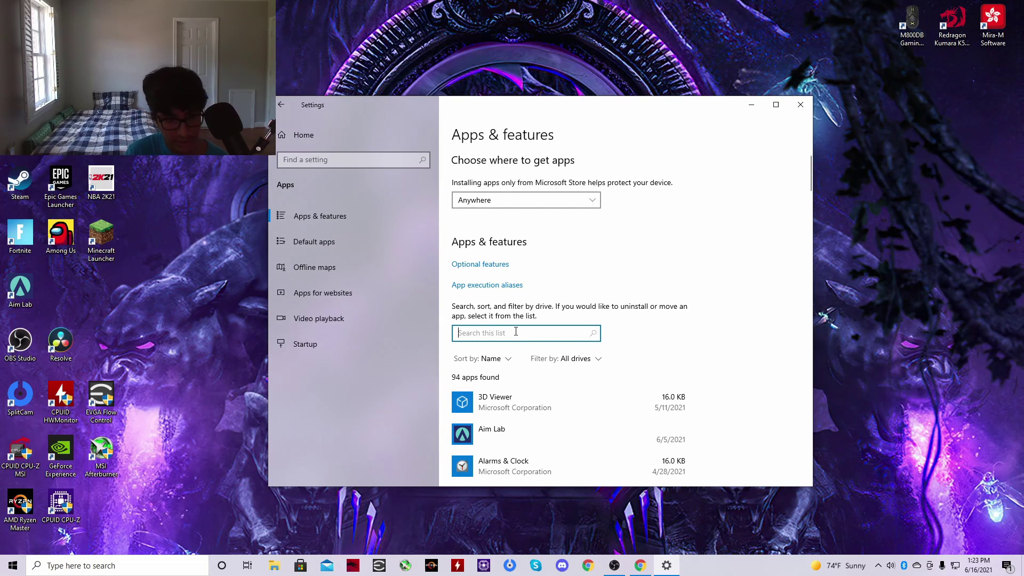
# Search the installed apps for "minecraft" and expand the Minecraft Launcher entry.
pyautogui.write('winra')
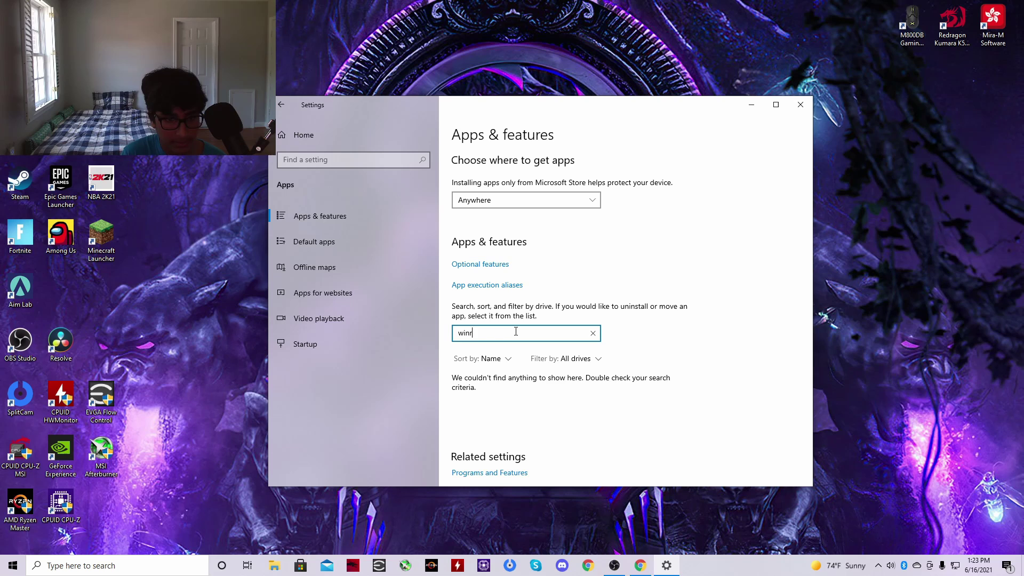
pyautogui.press('BackSpace')
pyautogui.press('BackSpace')
pyautogui.press('BackSpace')
pyautogui.press('BackSpace')
pyautogui.write('minecr')
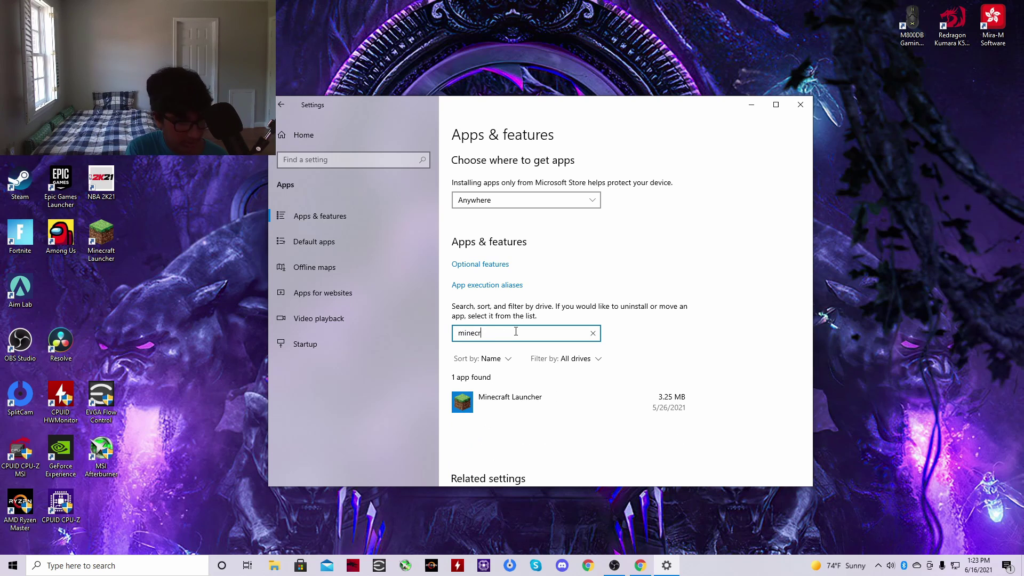
pyautogui.write('aft')
pyautogui.click(512, 403)
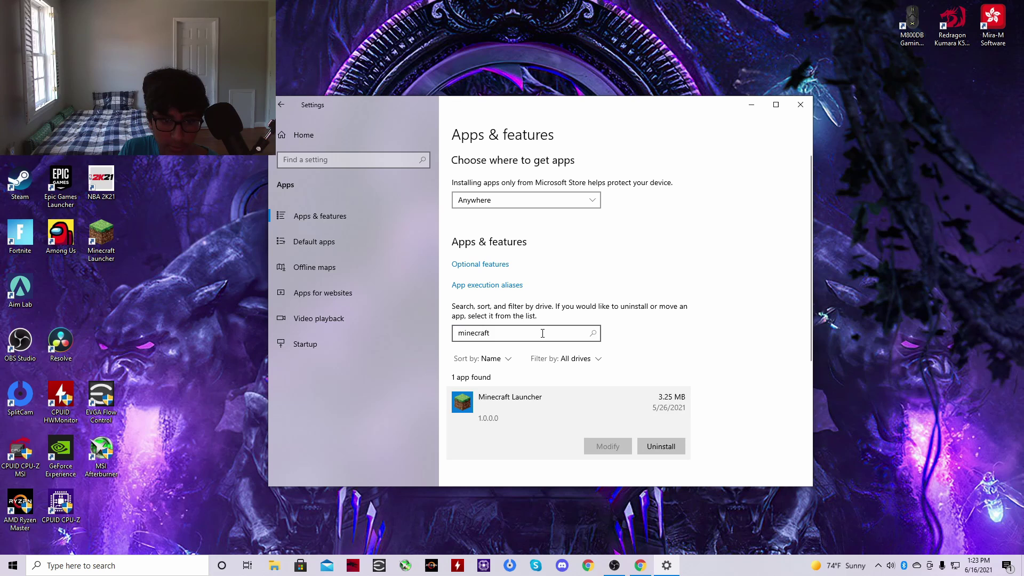
# Clear the installed apps search and close the Settings window.
pyautogui.moveTo(542, 333); pyautogui.dragTo(414, 324)
pyautogui.press('BackSpace')
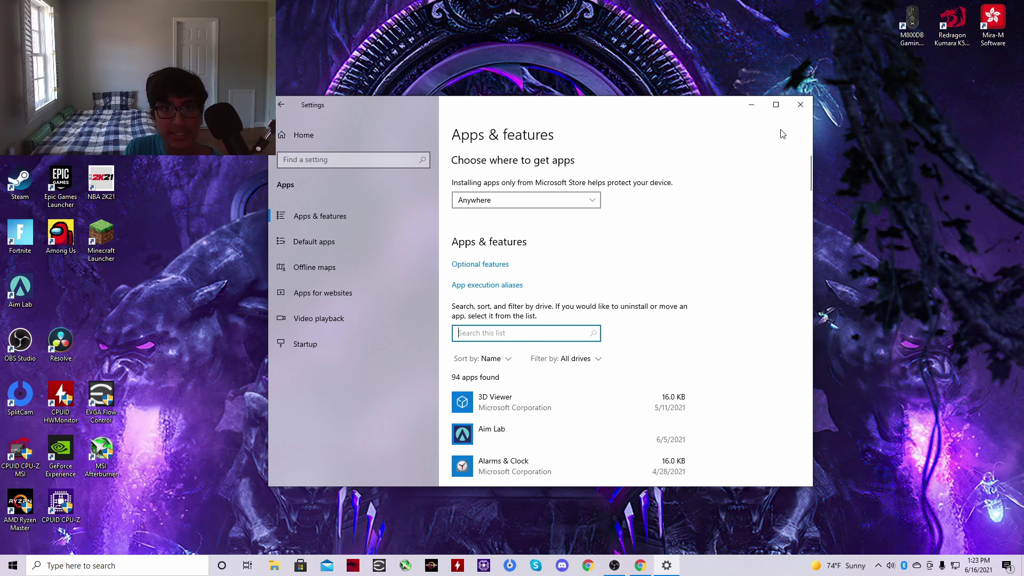
pyautogui.click(800, 105)
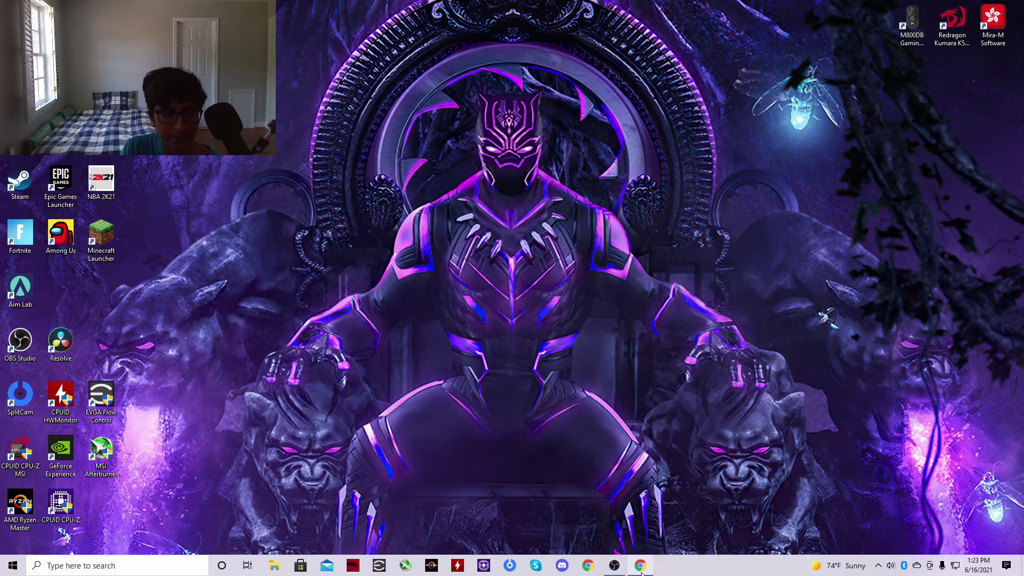
# Switch to Chrome and download the 64-bit Java for Windows installer, Version 8 Update 291, accepting the license terms.
pyautogui.moveTo(641, 569)
pyautogui.click(622, 529)
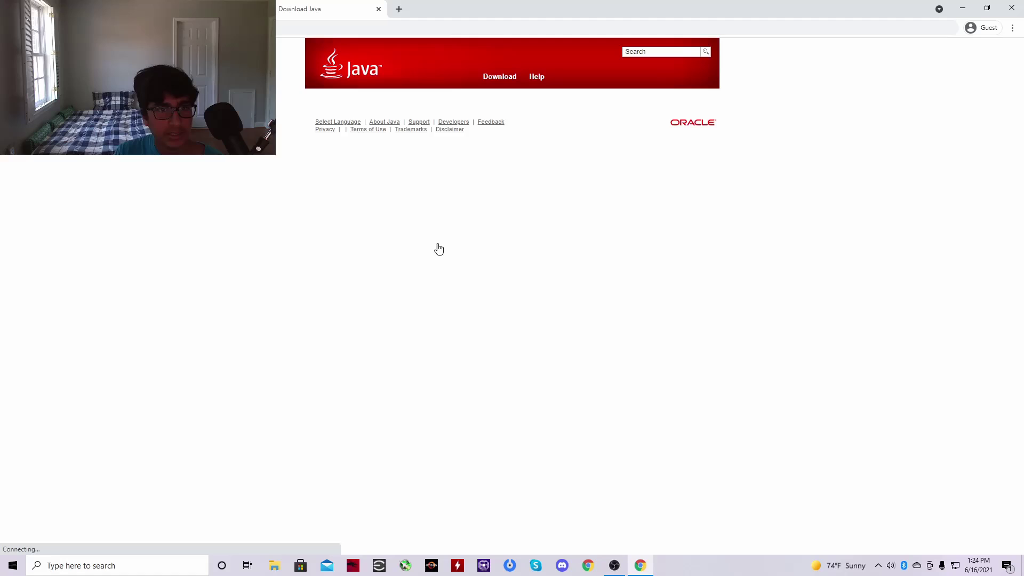
pyautogui.click(538, 375)
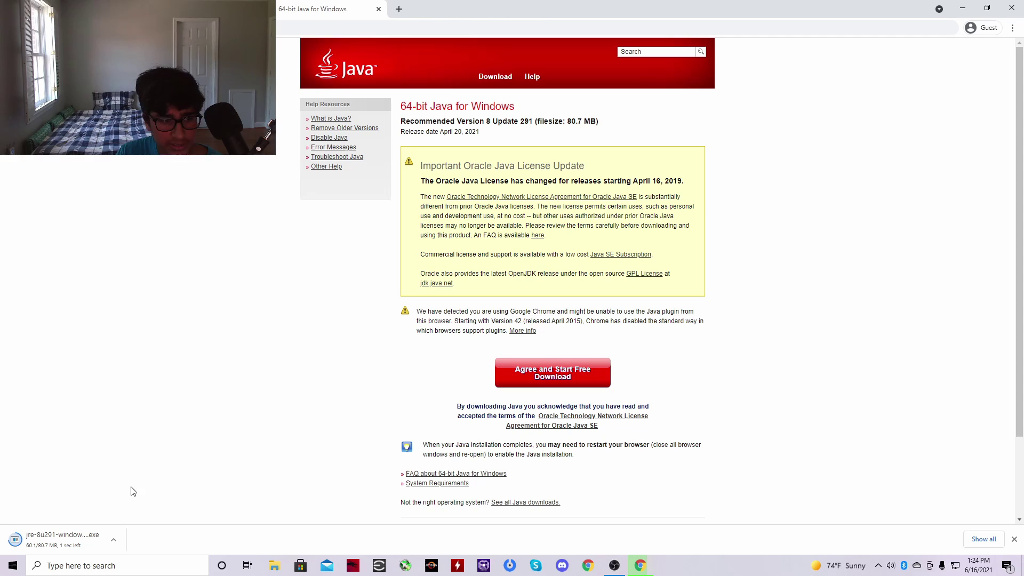
# Run the downloaded jre-8u291 installer to install Java, and close the Java download page.
pyautogui.click(83, 544)
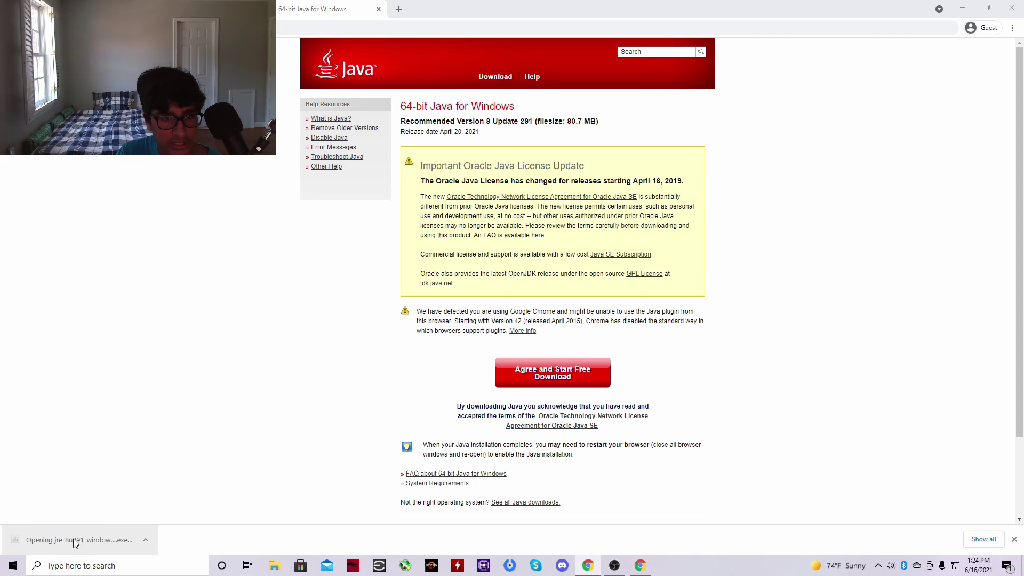
pyautogui.click(472, 358)
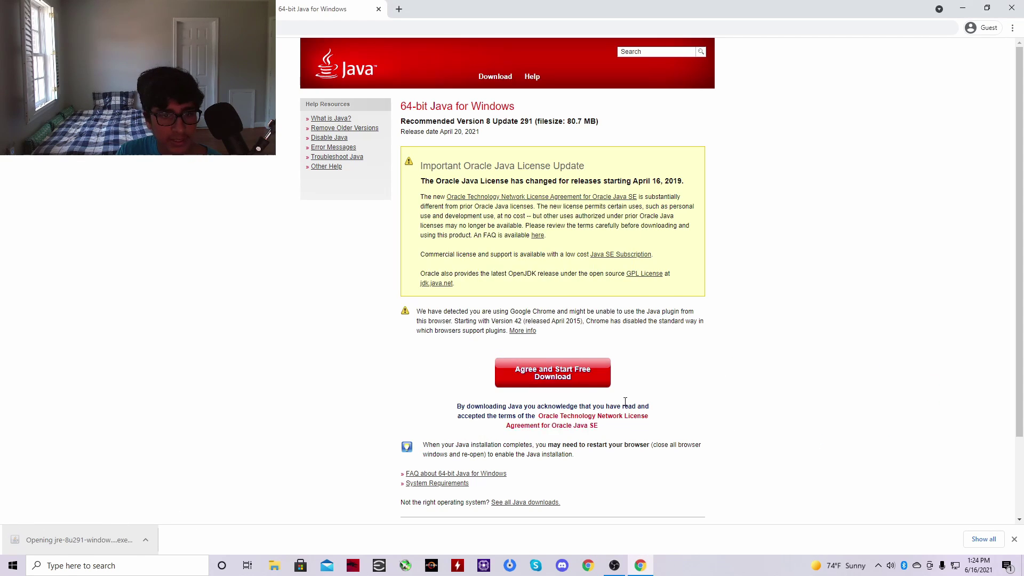
pyautogui.click(610, 382)
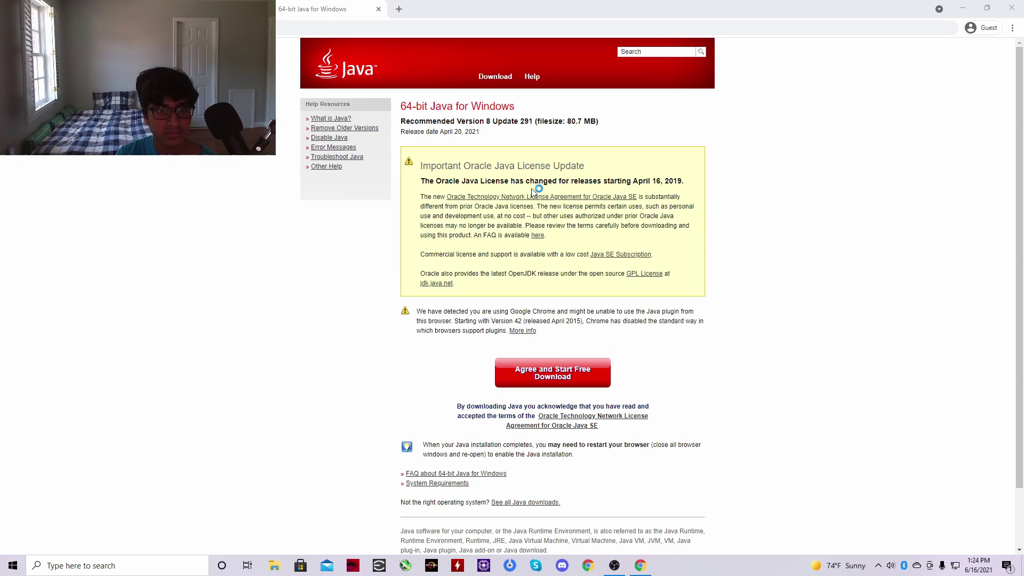
pyautogui.click(670, 379)
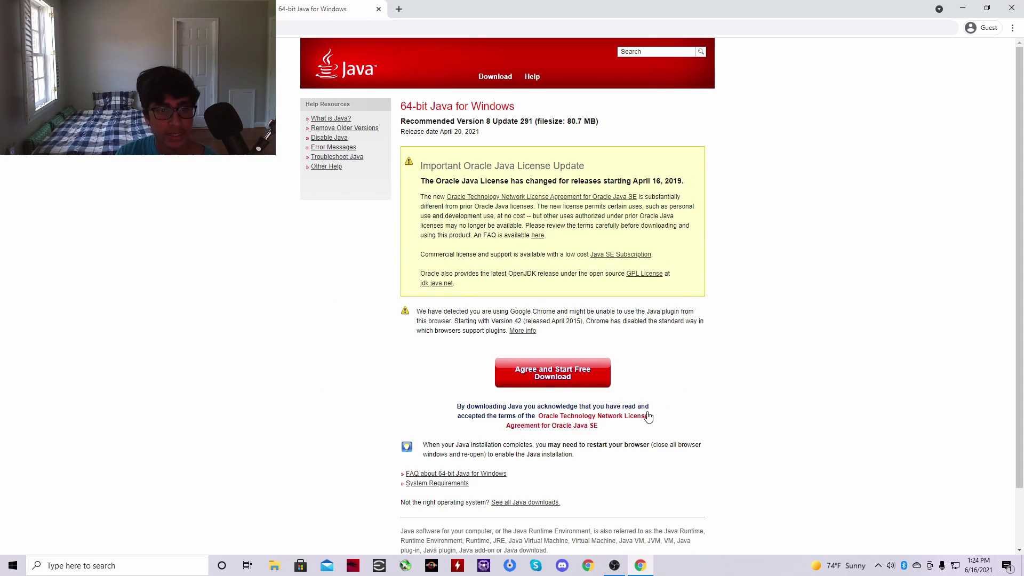
pyautogui.click(378, 10)
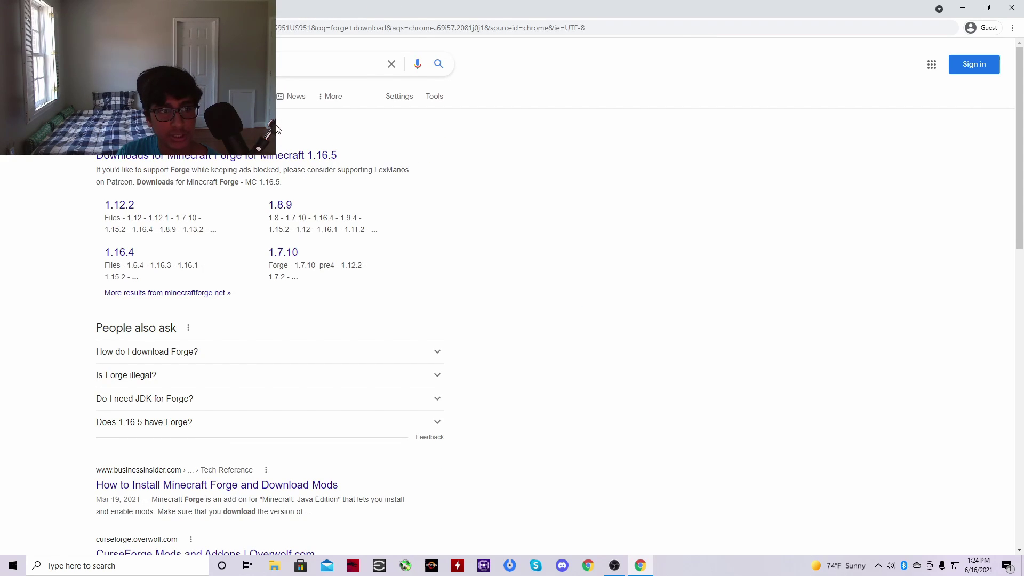
# Open the Minecraft Forge downloads site from the search results and show the downloads for Minecraft 1.8.9.
pyautogui.click(291, 157)
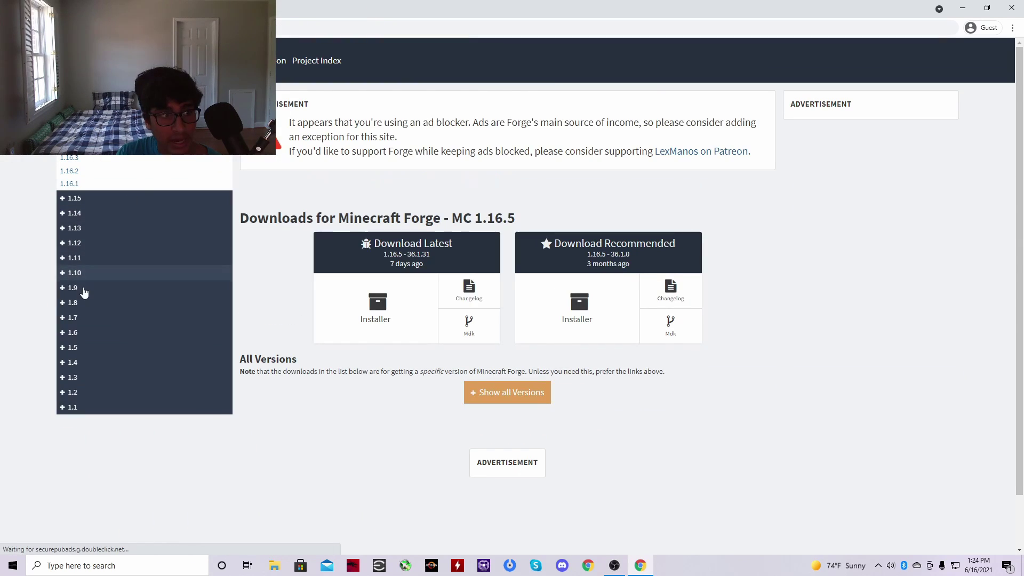
pyautogui.click(85, 303)
pyautogui.click(72, 320)
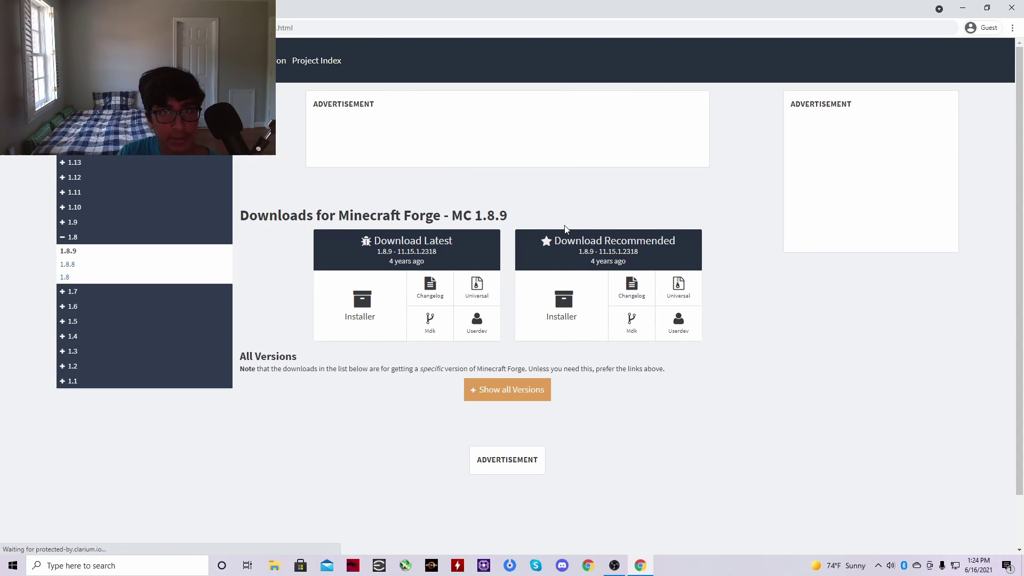
pyautogui.rightClick(528, 196)
pyautogui.click(509, 196)
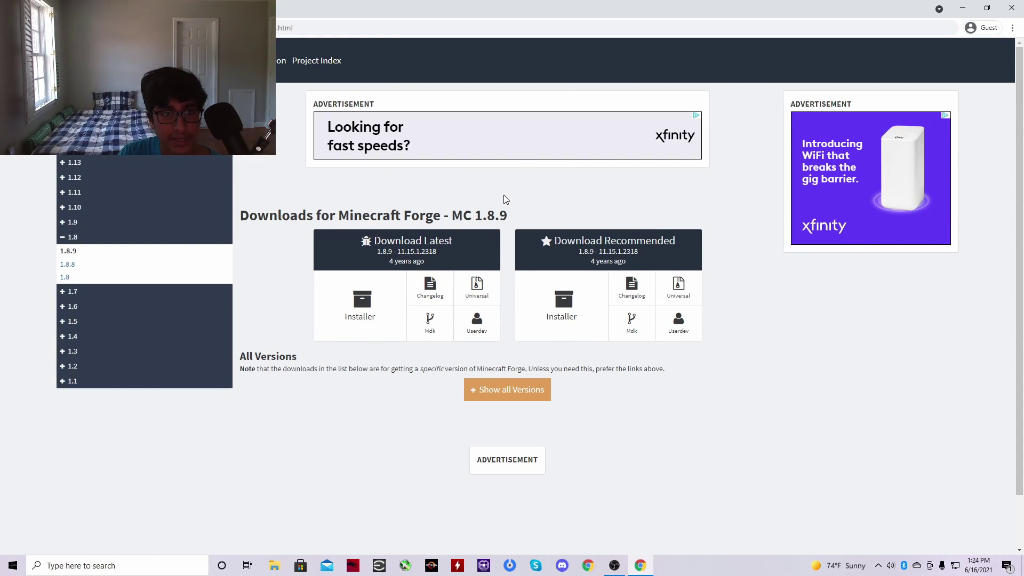
pyautogui.rightClick(506, 198)
pyautogui.click(506, 197)
pyautogui.rightClick(508, 197)
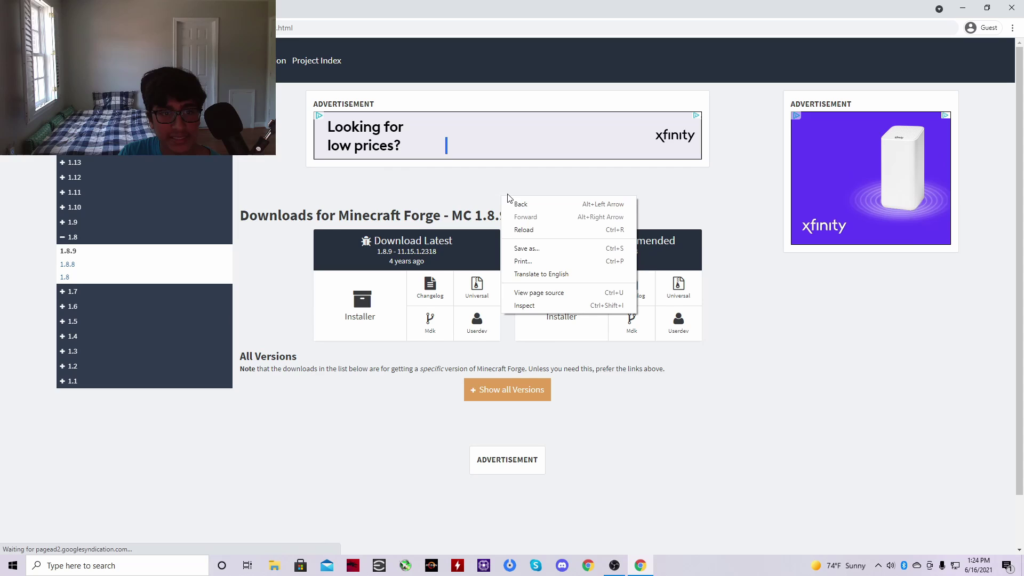
pyautogui.rightClick(508, 193)
pyautogui.click(508, 192)
pyautogui.rightClick(508, 193)
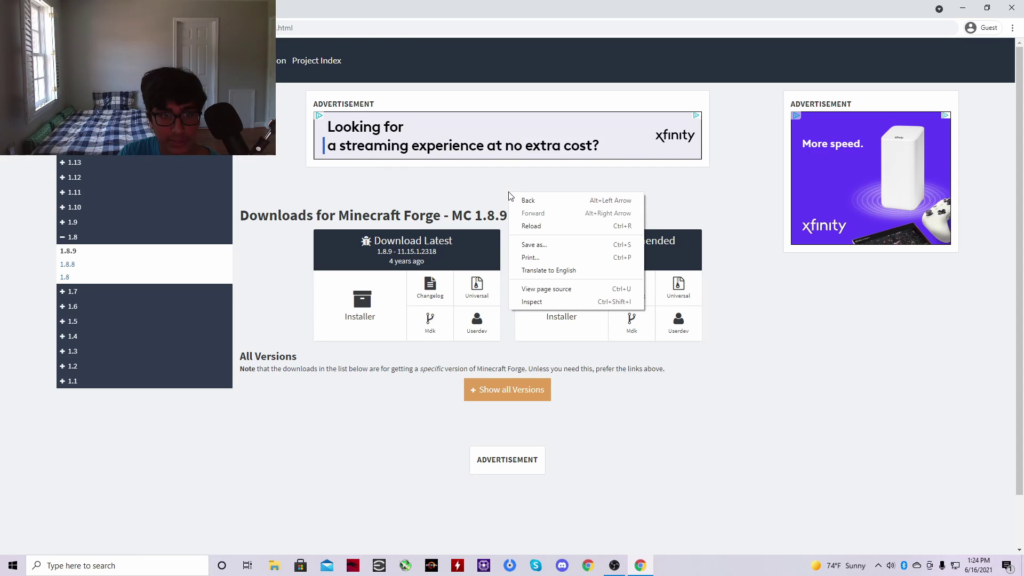
pyautogui.click(509, 195)
pyautogui.rightClick(507, 195)
pyautogui.click(507, 195)
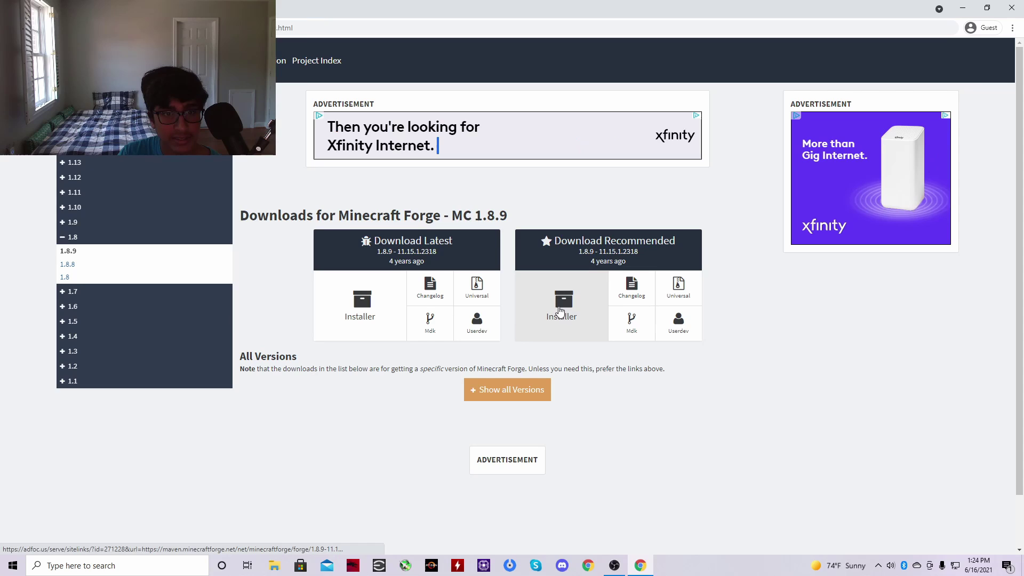
pyautogui.moveTo(677, 245); pyautogui.dragTo(541, 246)
pyautogui.click(549, 246)
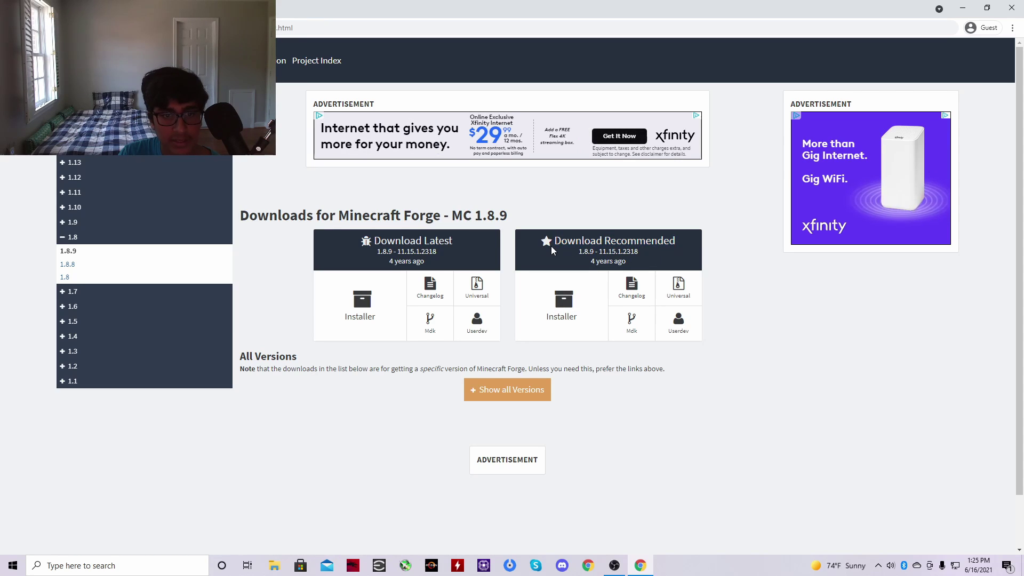
# Download the recommended Forge 1.8.9 installer, skipping the ad page and keeping the flagged jar file.
pyautogui.click(563, 307)
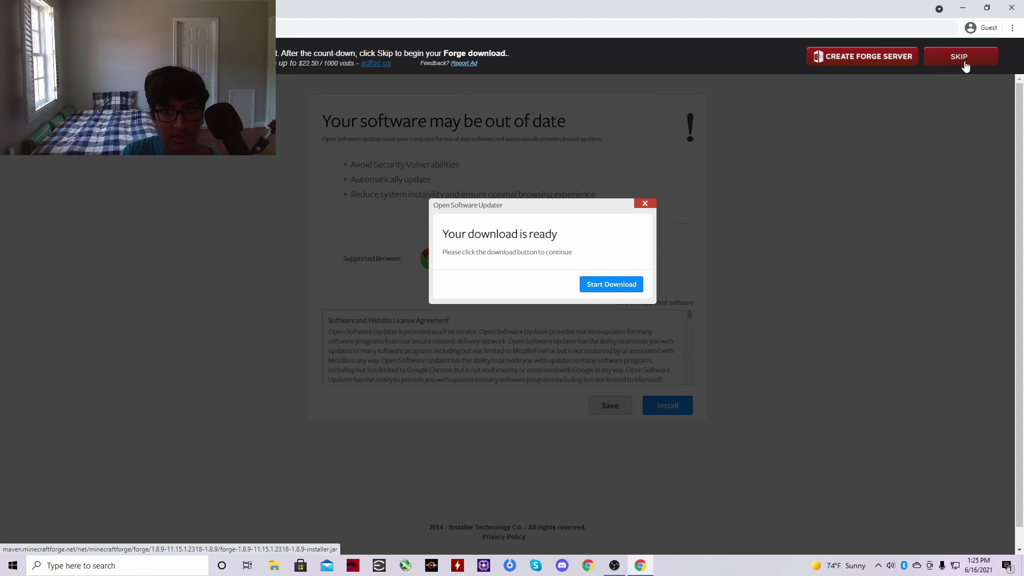
pyautogui.click(965, 65)
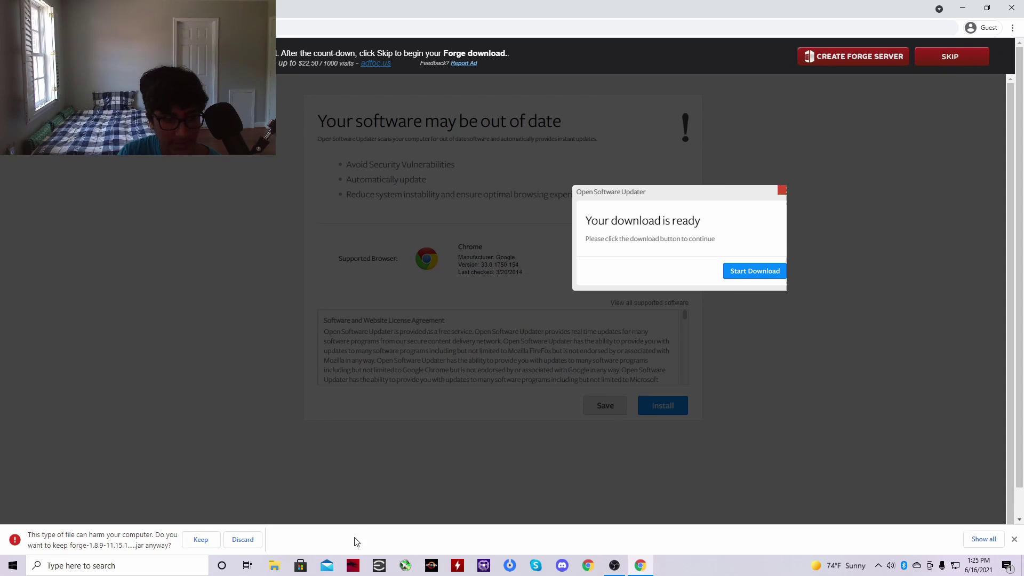
pyautogui.click(202, 541)
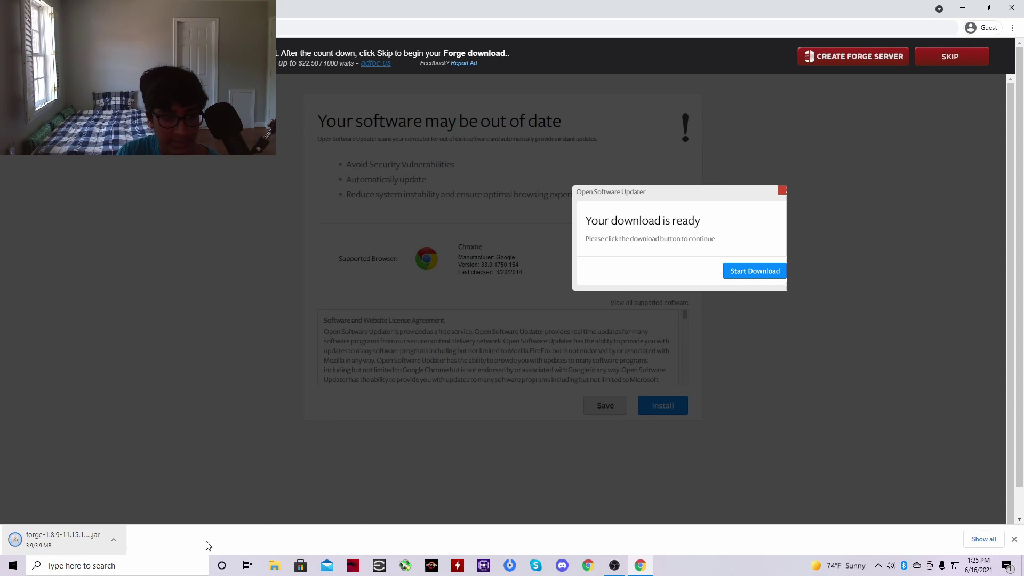
# Run the downloaded Forge 1.8.9 installer with the Install client option, and close the ad page.
pyautogui.click(74, 542)
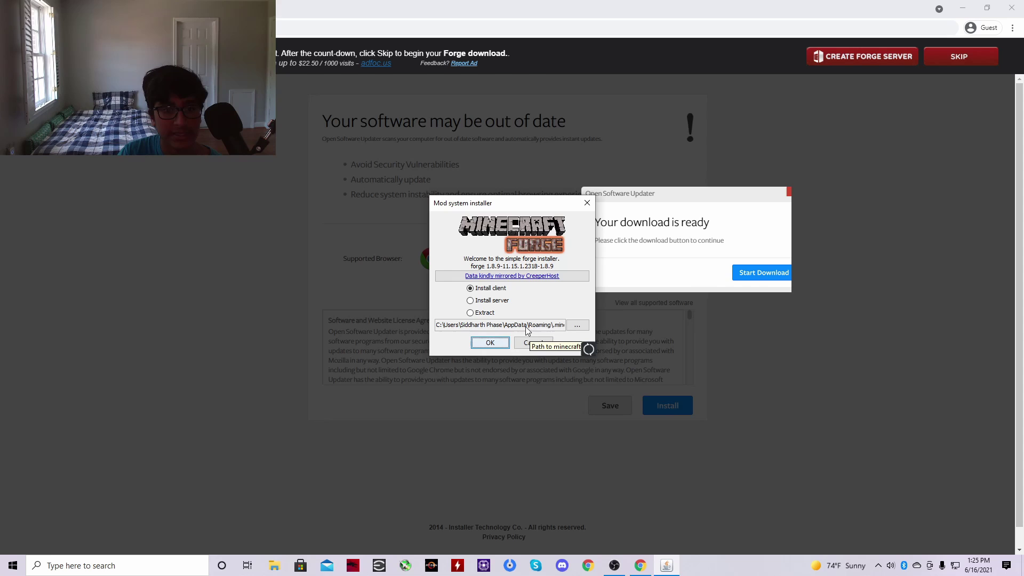
pyautogui.click(499, 344)
pyautogui.click(513, 295)
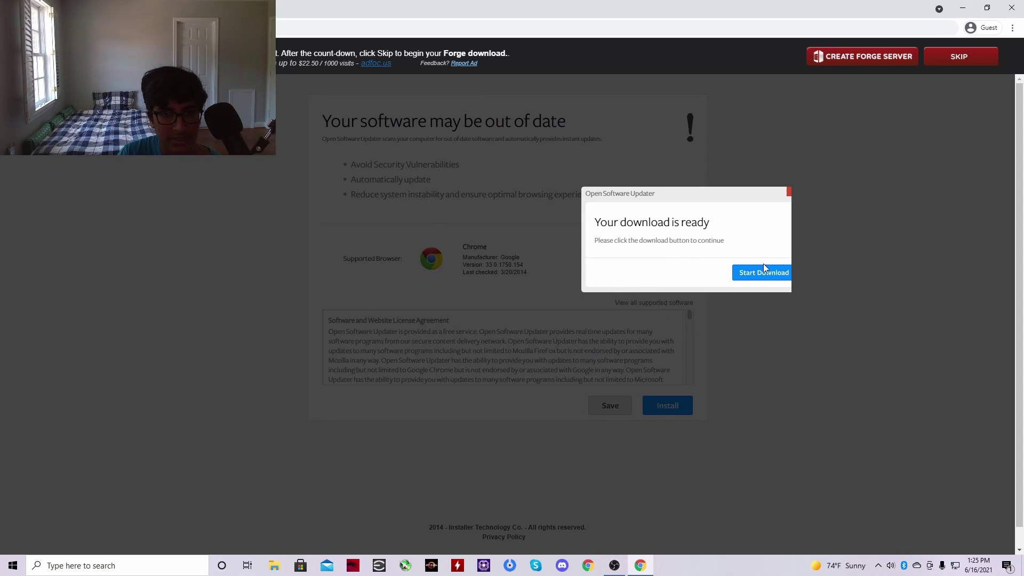
pyautogui.hotkey('ctrl', 'w')
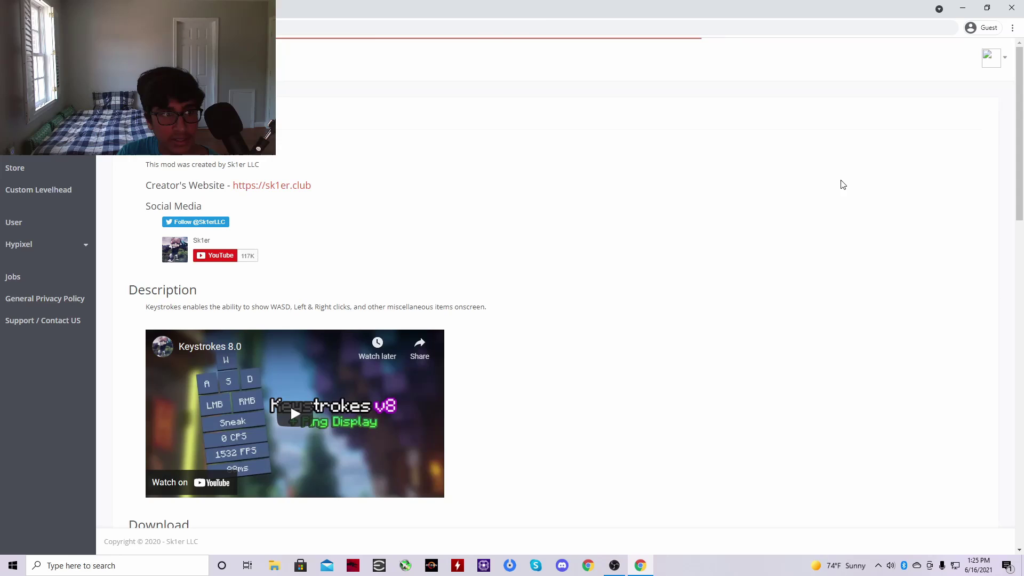
# Download Keystrokes 8.0.2 for Minecraft 1.8.9 from the mod page and keep the flagged jar file.
pyautogui.scroll(-8, 422, 181)
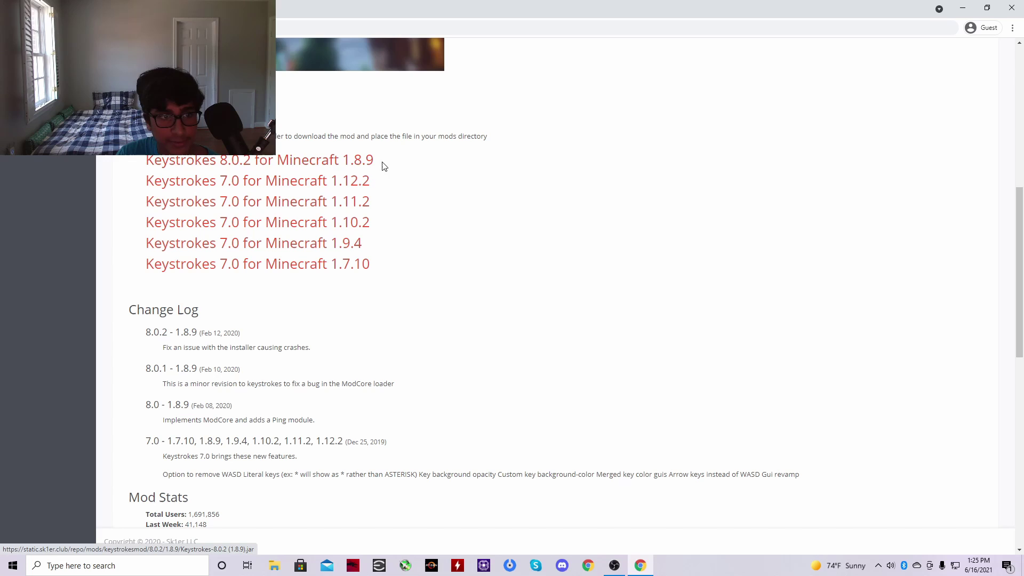
pyautogui.click(260, 161)
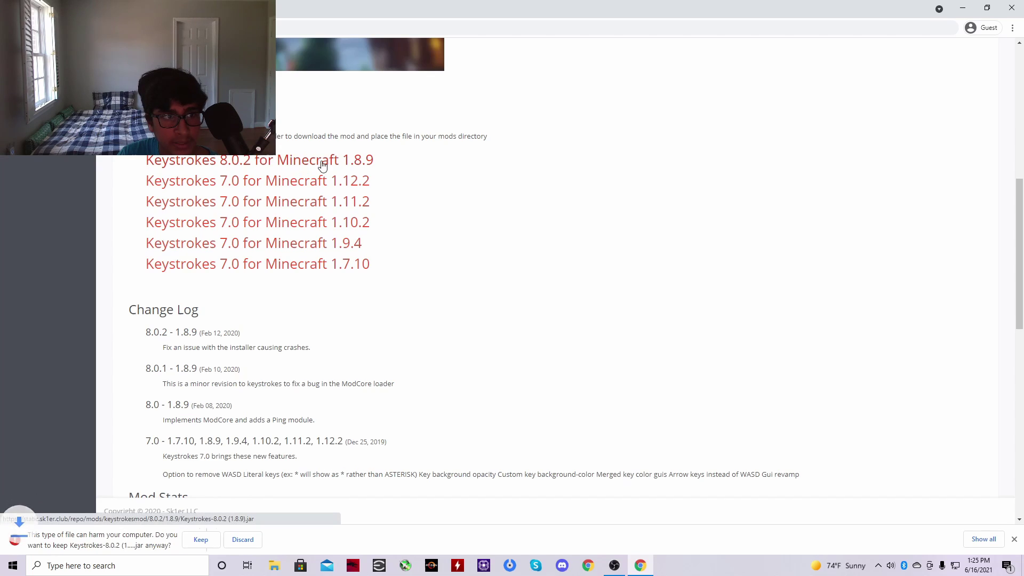
pyautogui.click(201, 539)
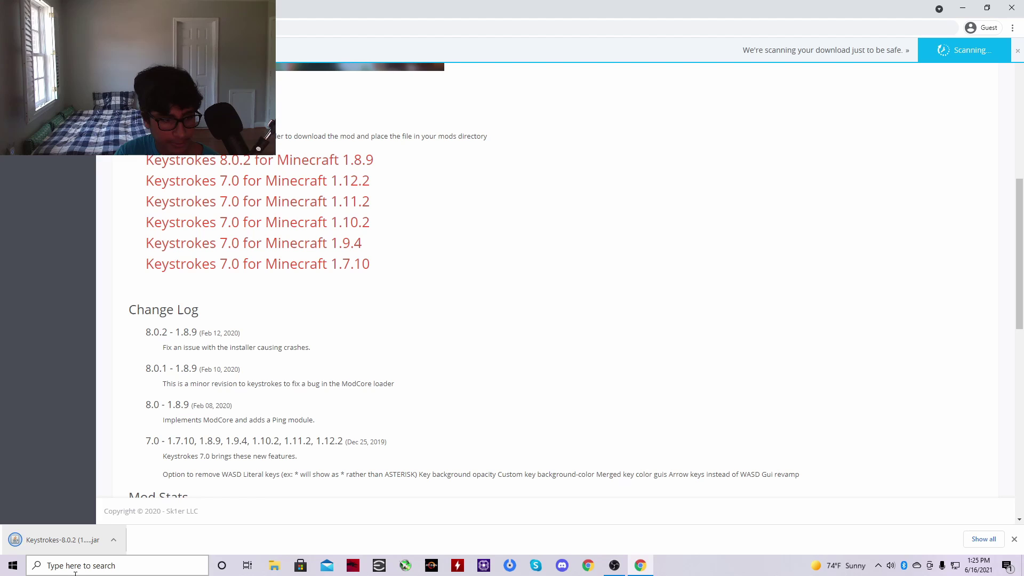
# Open the .minecraft folder inside %appdata%, with the folder window placed side by side with the browser.
pyautogui.click(91, 568)
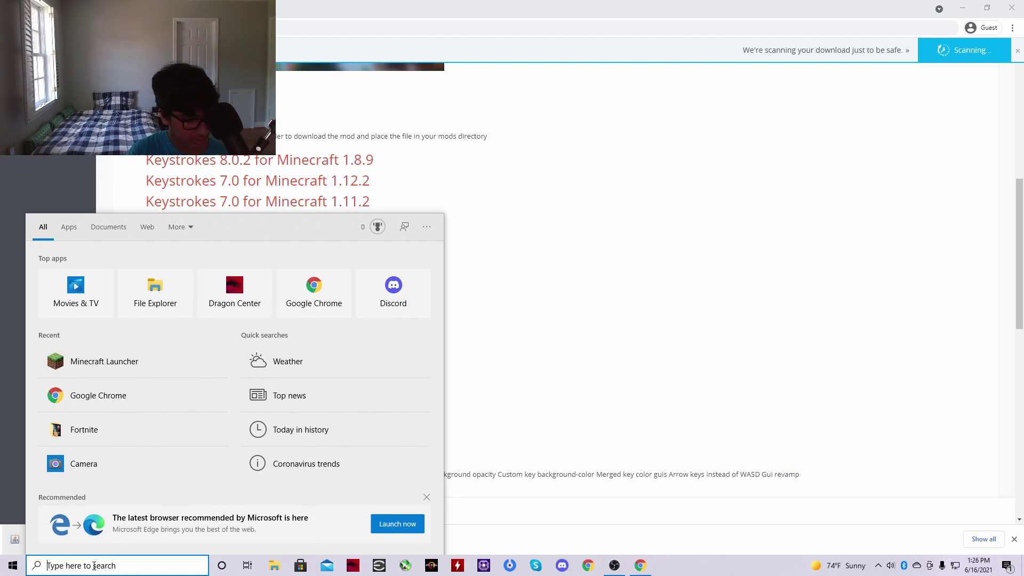
pyautogui.write('%app')
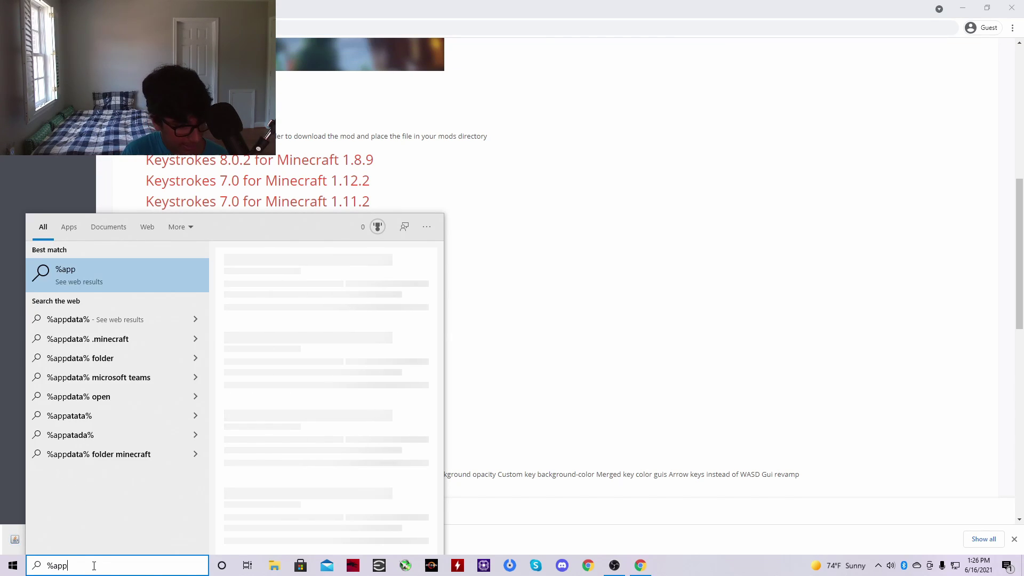
pyautogui.write('data%')
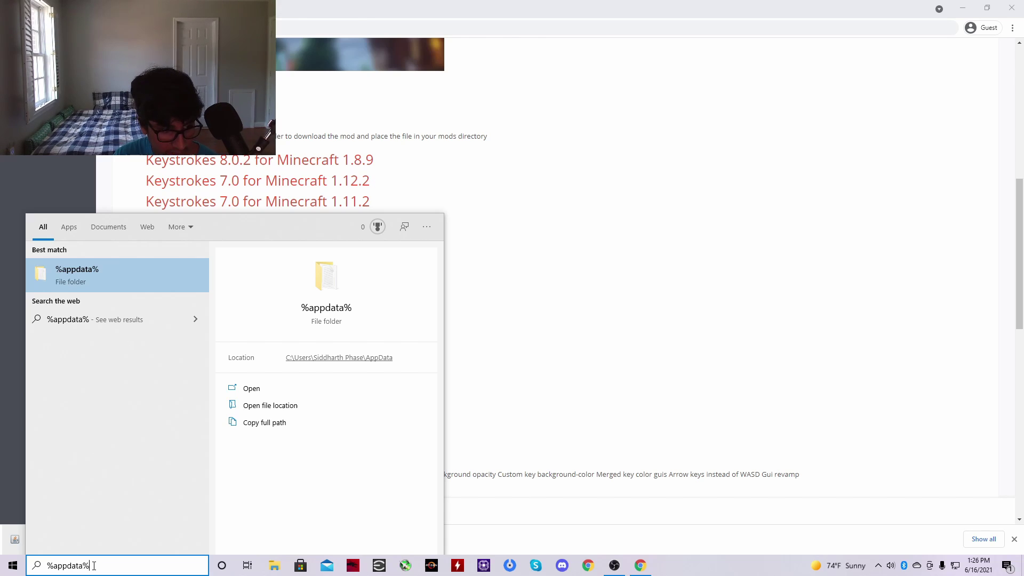
pyautogui.press('Return')
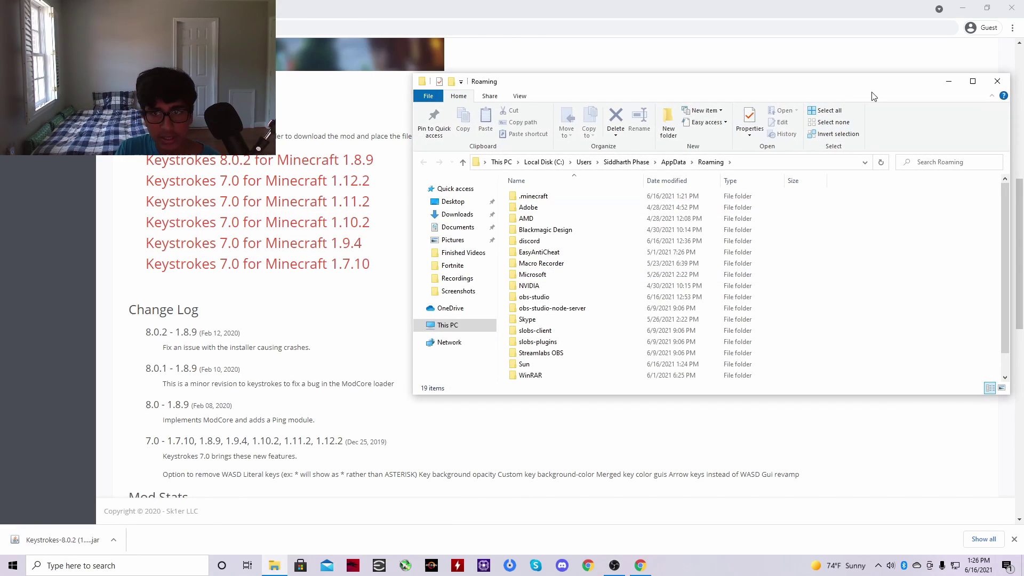
pyautogui.moveTo(873, 91); pyautogui.dragTo(1021, 213)
pyautogui.click(250, 181)
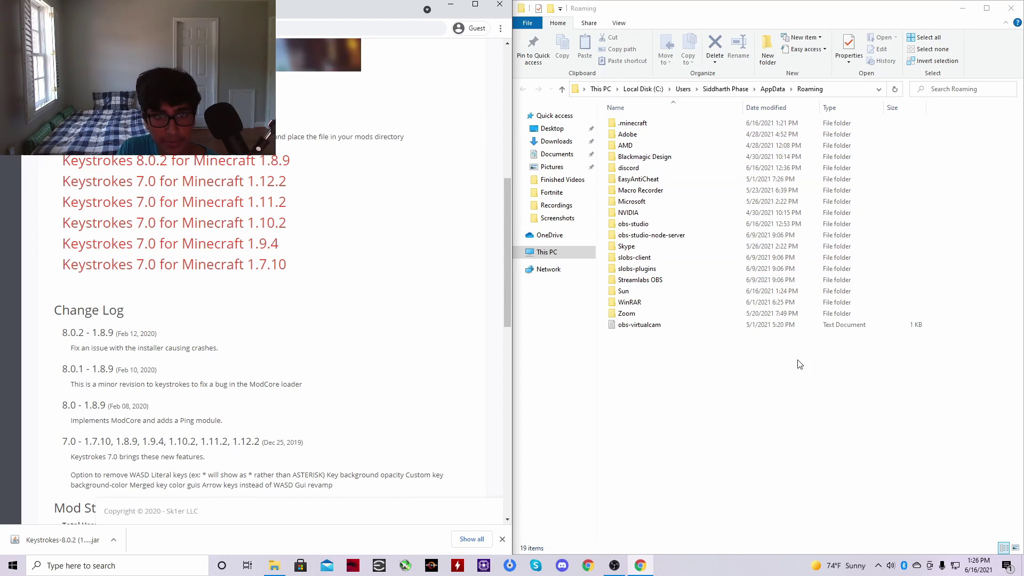
pyautogui.doubleClick(670, 126)
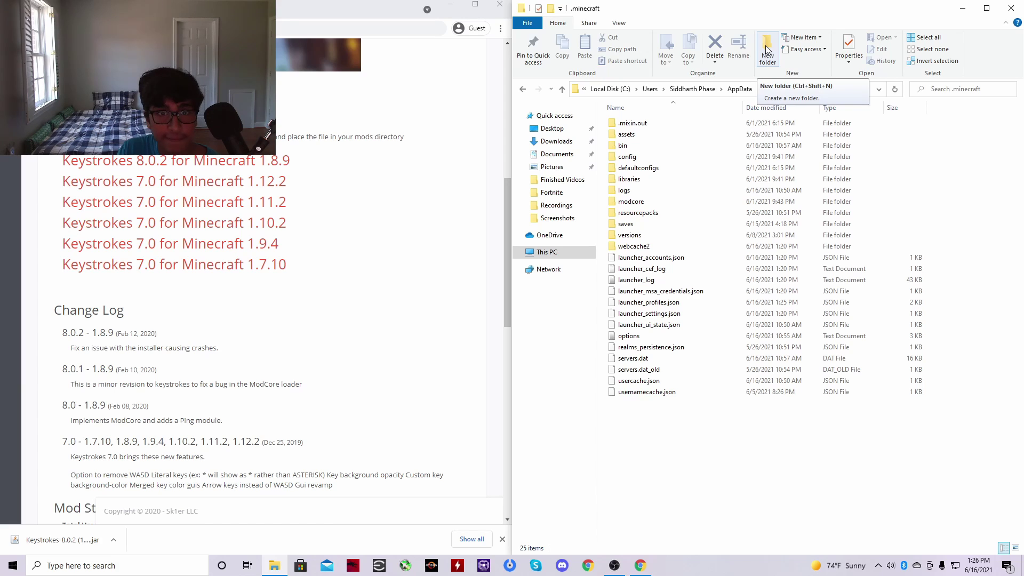
# Create a new folder named Mods inside the .minecraft folder.
pyautogui.click(766, 46)
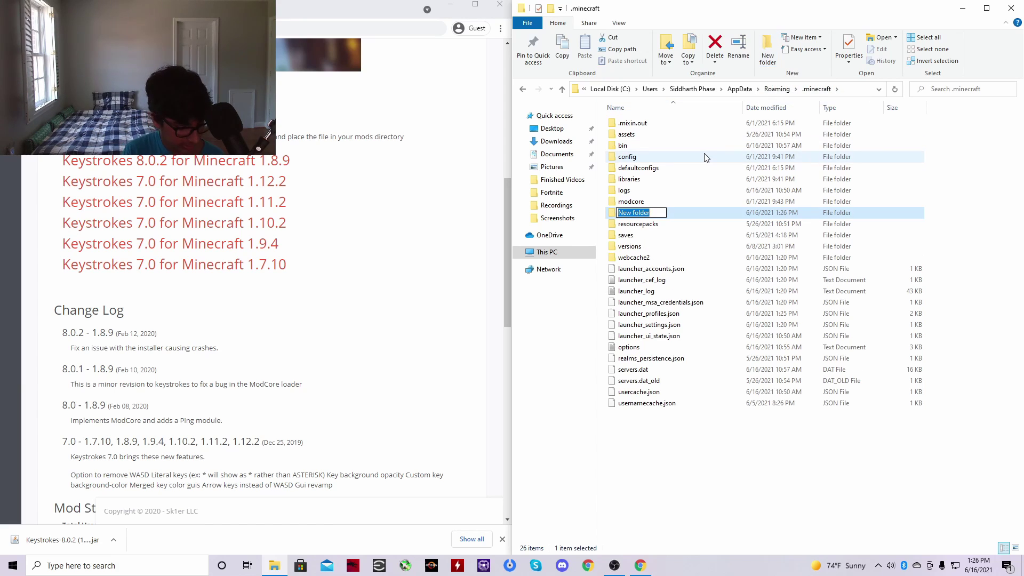
pyautogui.write('Mods')
pyautogui.press('Return')
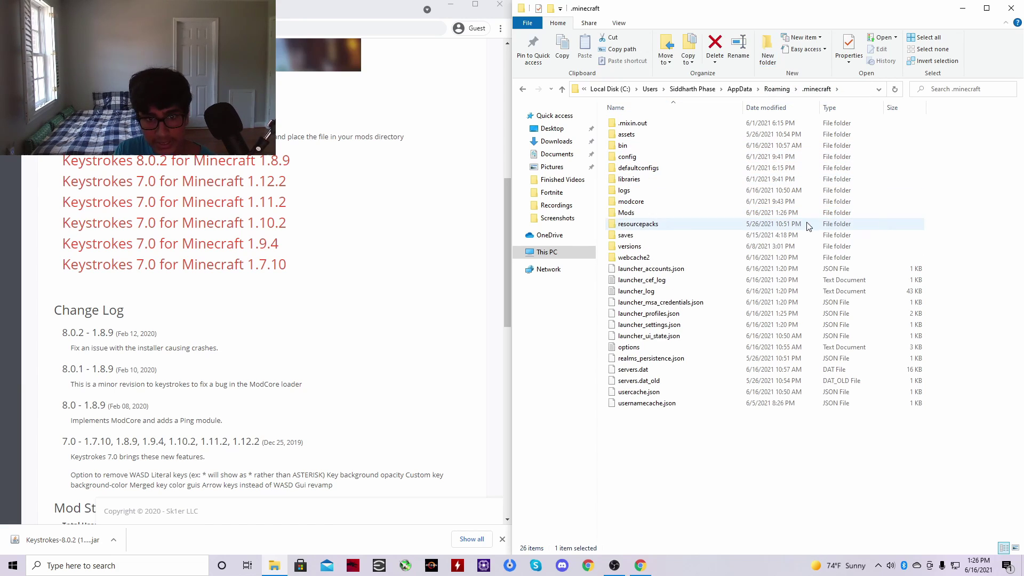
# Place the downloaded Keystrokes 8.0.2 jar in the Mods folder, and close the folder and browser windows.
pyautogui.doubleClick(670, 213)
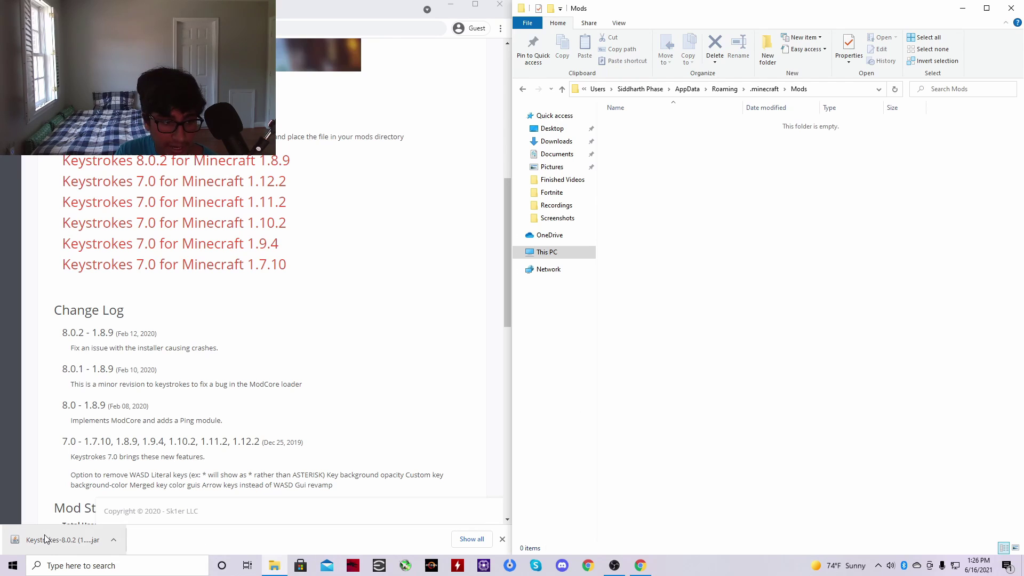
pyautogui.moveTo(43, 542); pyautogui.dragTo(733, 160)
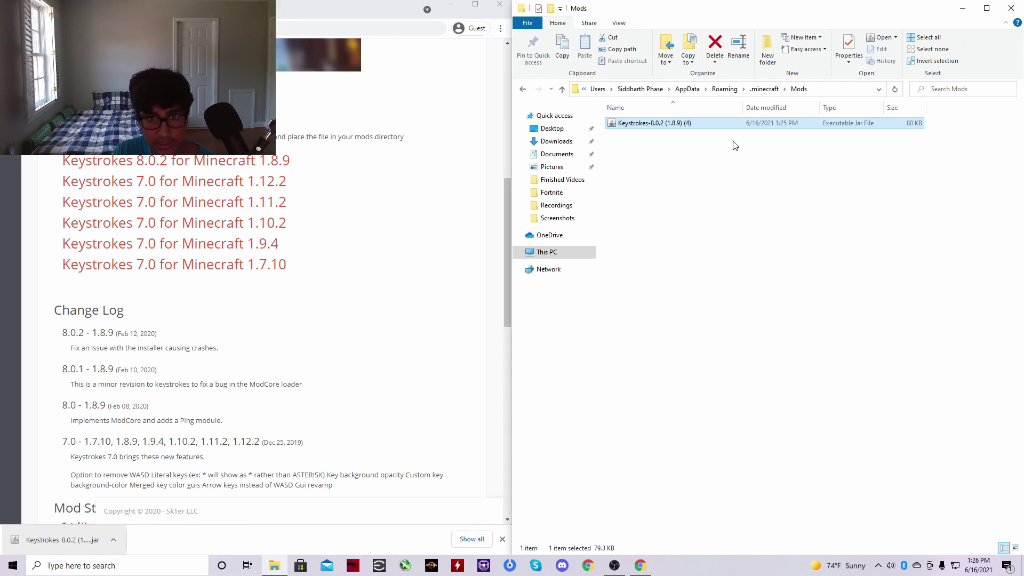
pyautogui.click(1010, 8)
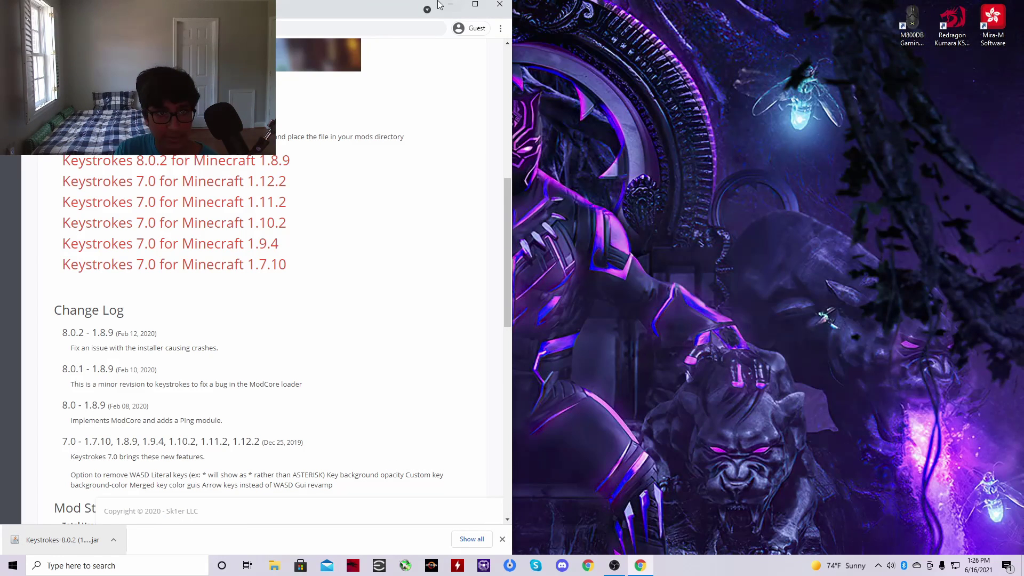
pyautogui.click(500, 7)
# Switch to the Minecraft Launcher and show the list of Java Edition installations.
pyautogui.doubleClick(97, 242)
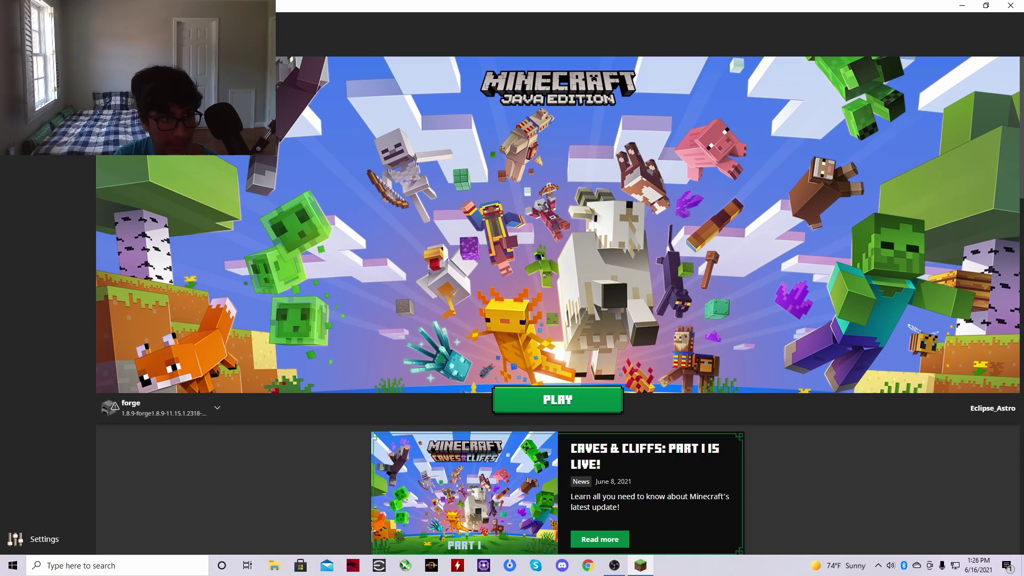
pyautogui.click(175, 42)
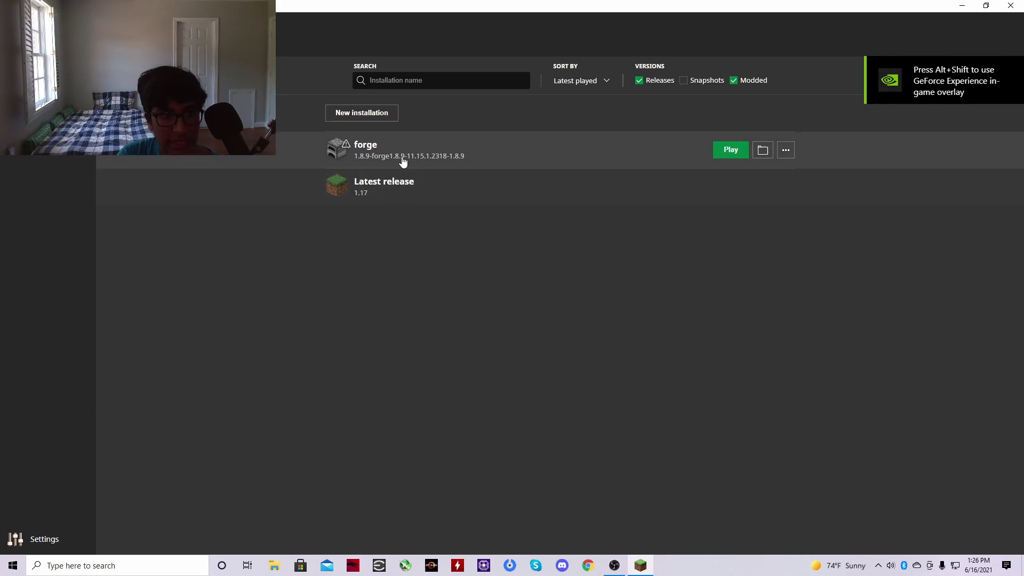
pyautogui.moveTo(473, 199)
pyautogui.moveTo(453, 155)
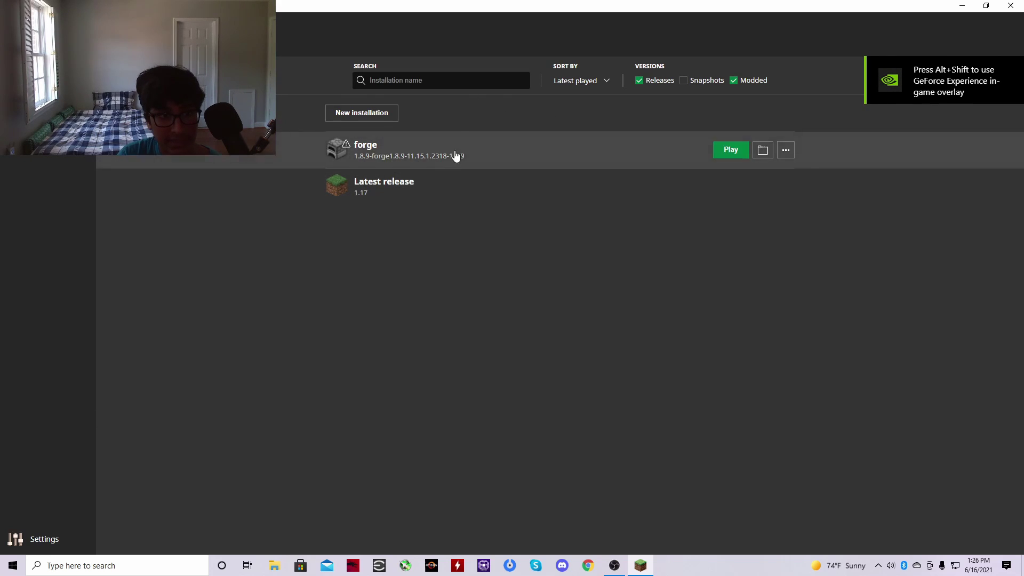
# Create an installation named Mods with version release 1.8.9-forge1.8.9-11.15.1.2318-1.8.9 and resolution 1920x1080.
pyautogui.click(369, 113)
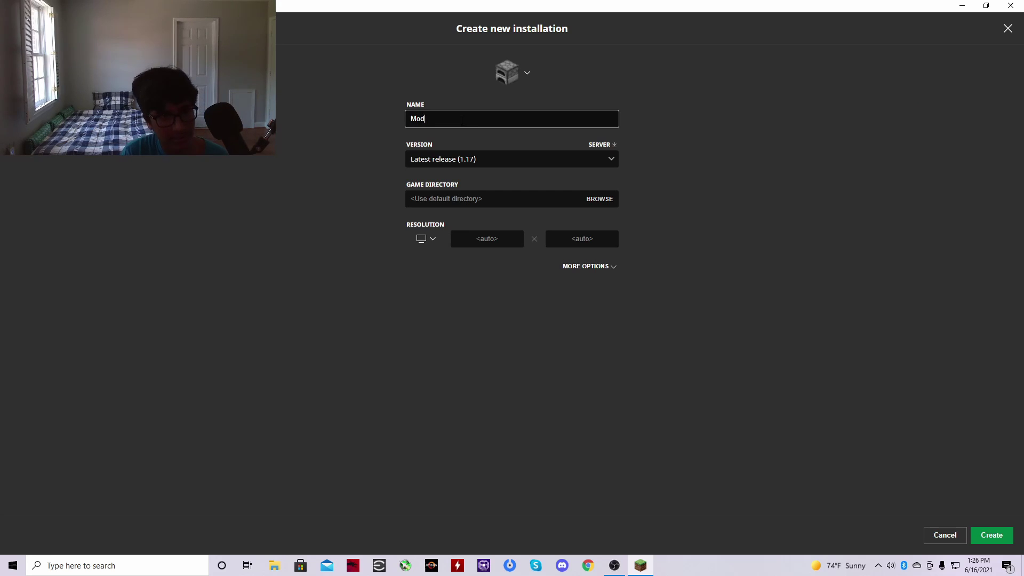
pyautogui.click(510, 157)
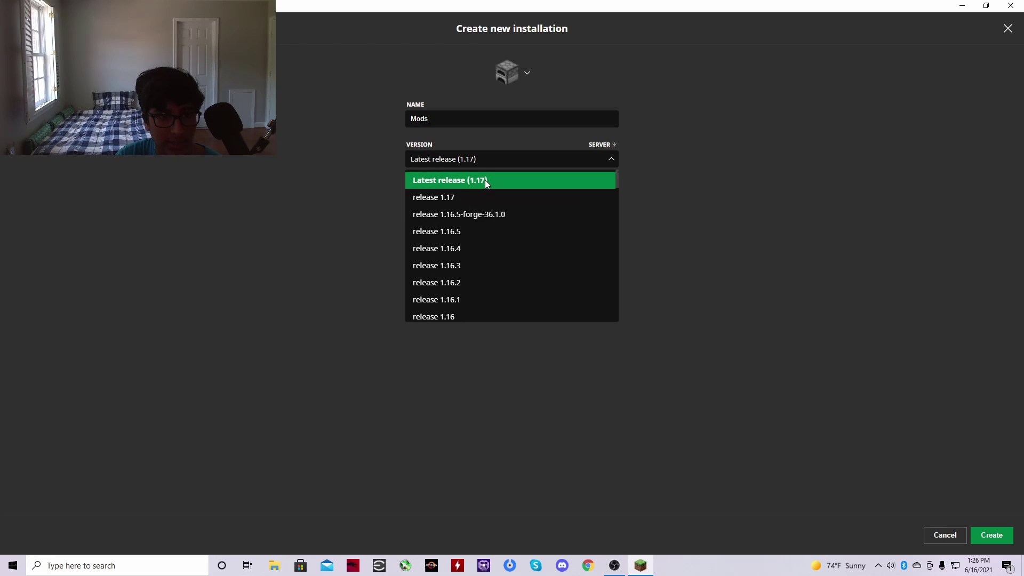
pyautogui.scroll(-15, 484, 181)
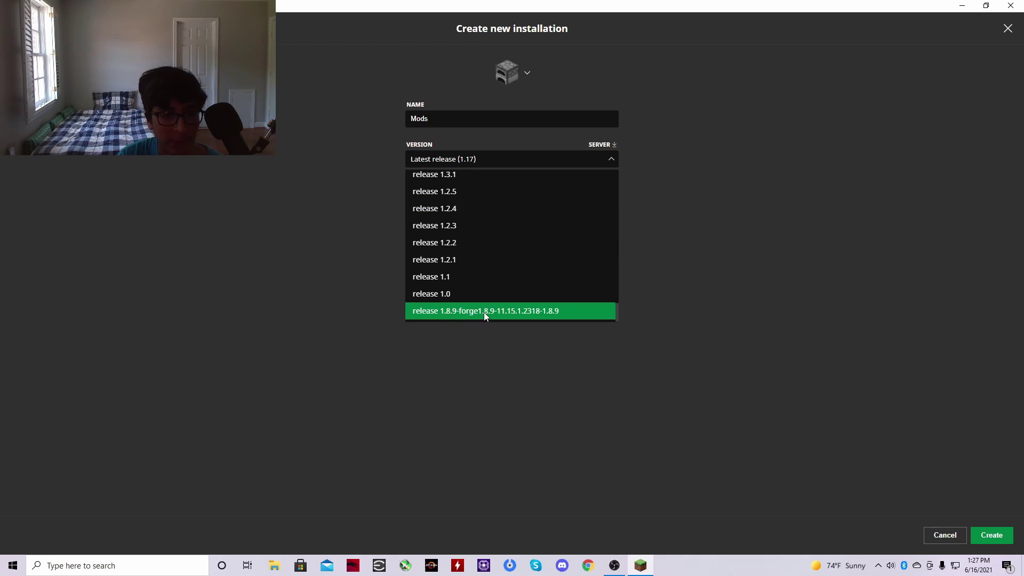
pyautogui.click(486, 313)
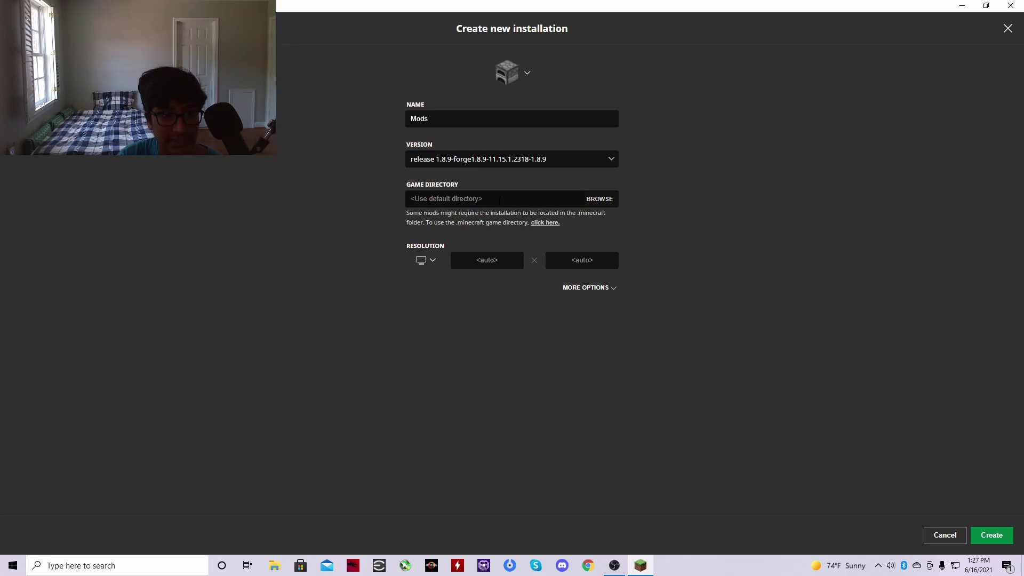
pyautogui.click(432, 261)
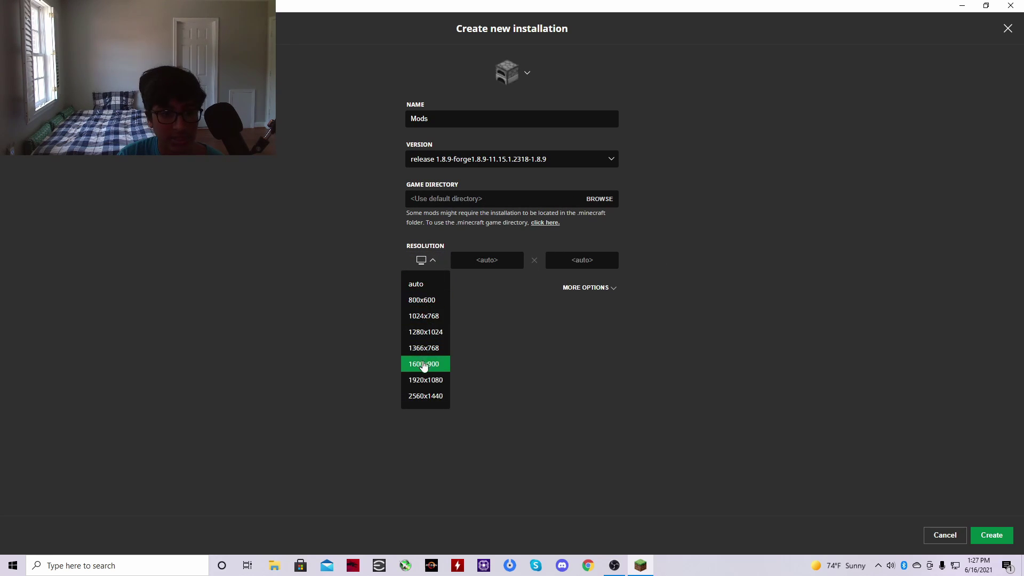
pyautogui.click(425, 380)
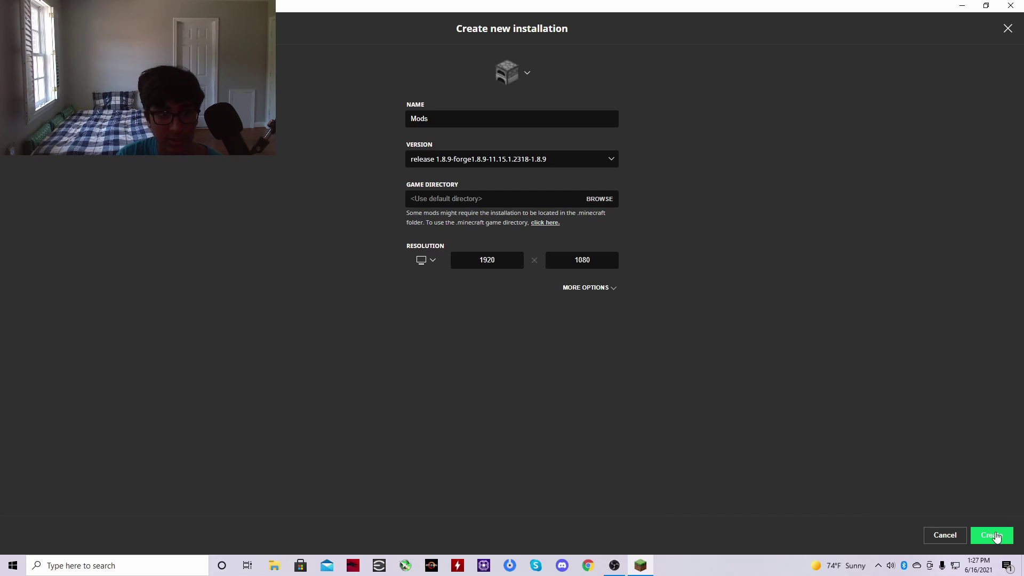
pyautogui.click(996, 537)
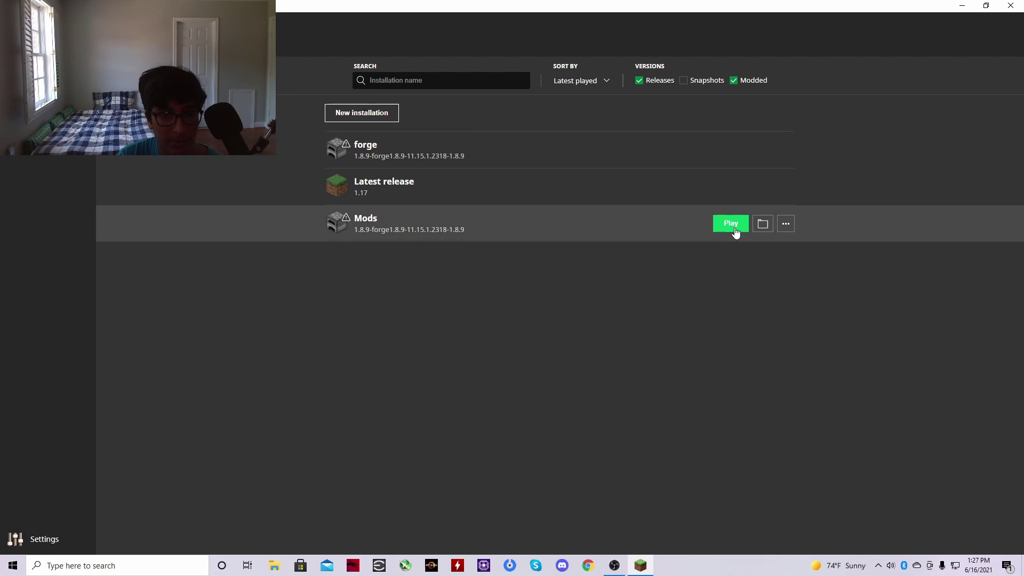
# Launch the Mods installation, continuing past the modified-installation warning, and enter a game world.
pyautogui.click(731, 225)
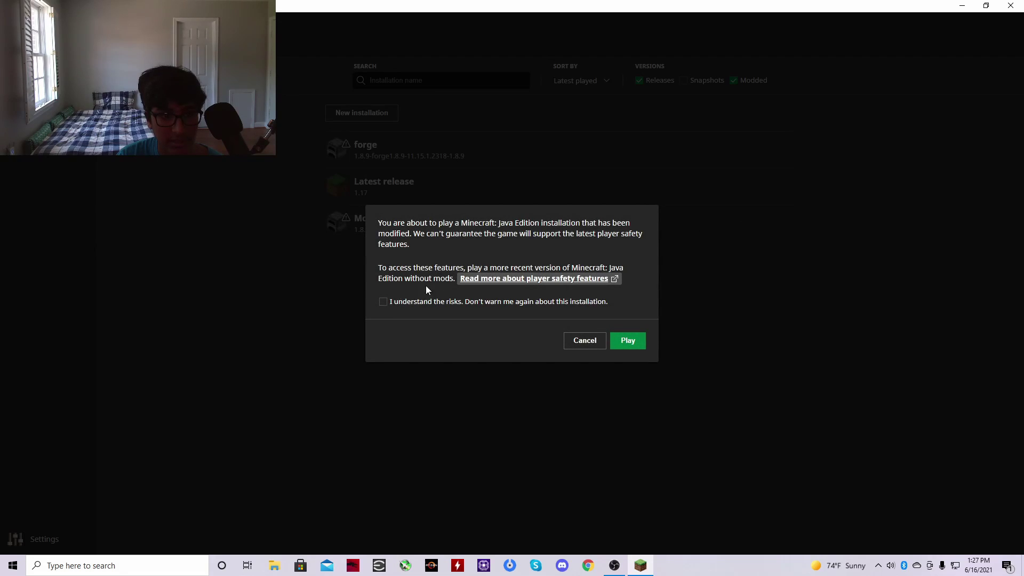
pyautogui.click(638, 347)
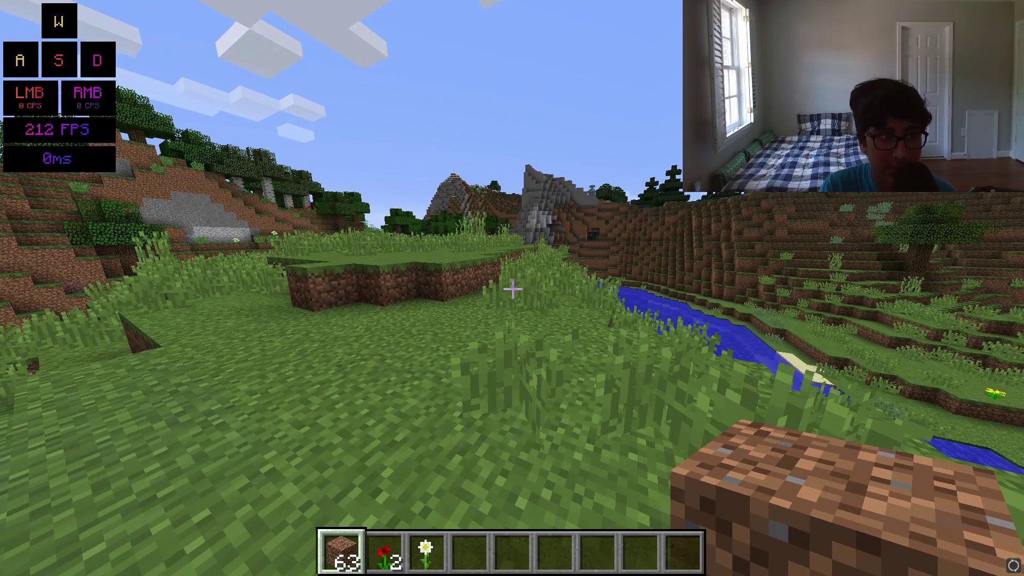
pyautogui.press('w')
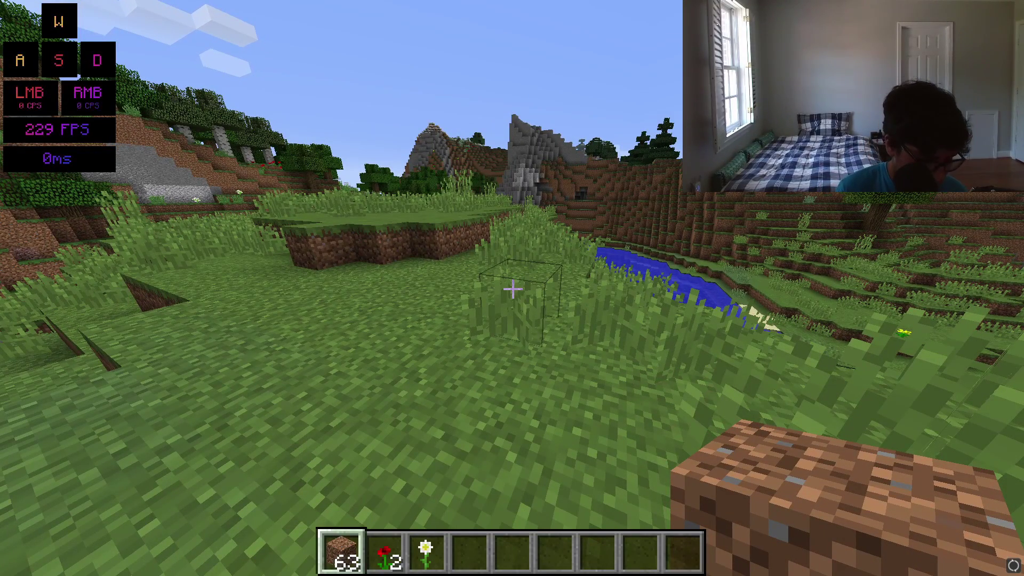
# Open the Keystrokes mod settings in the game with the /keystrokes chat command.
pyautogui.press('/')
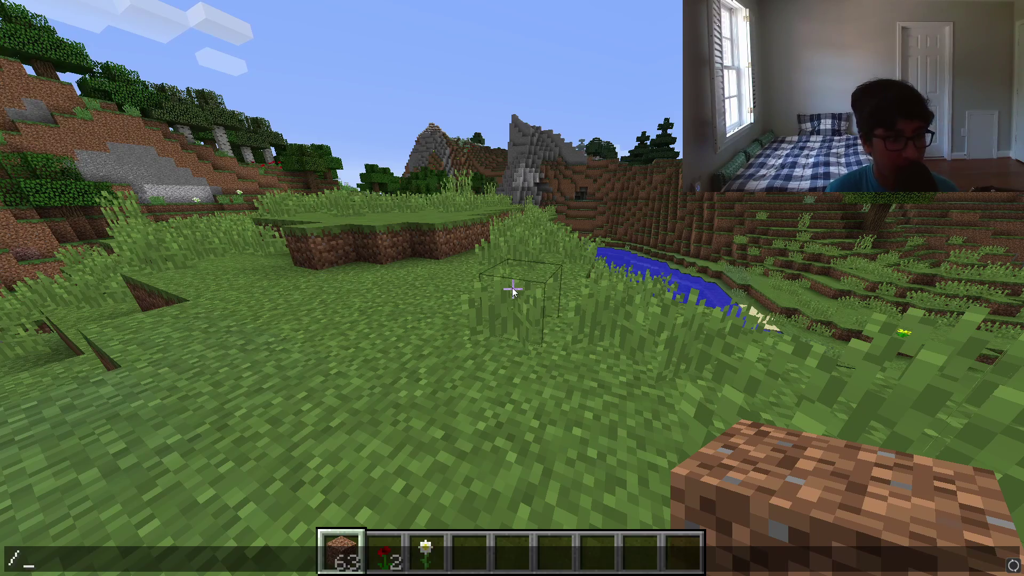
pyautogui.press('Escape')
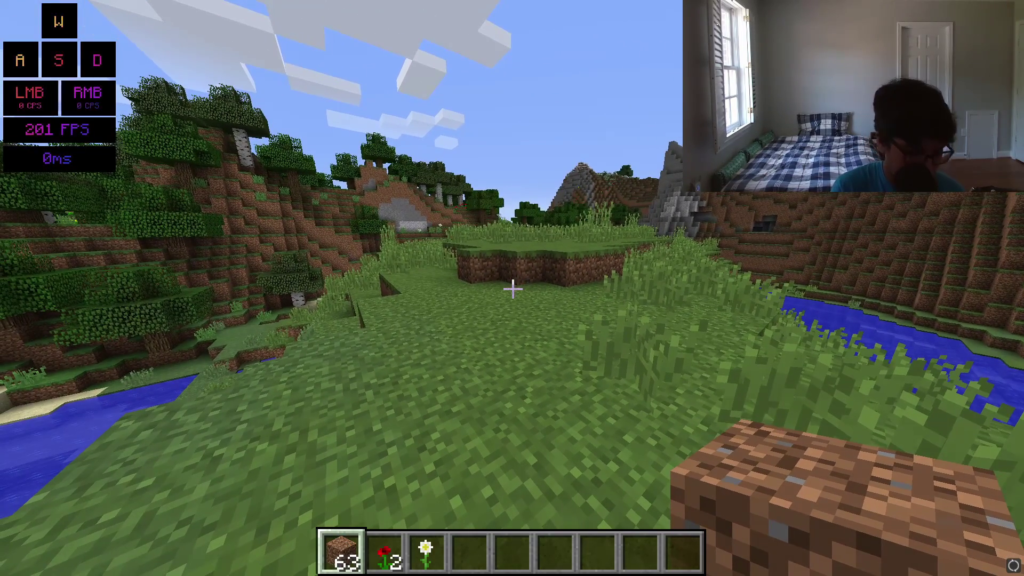
pyautogui.press('/')
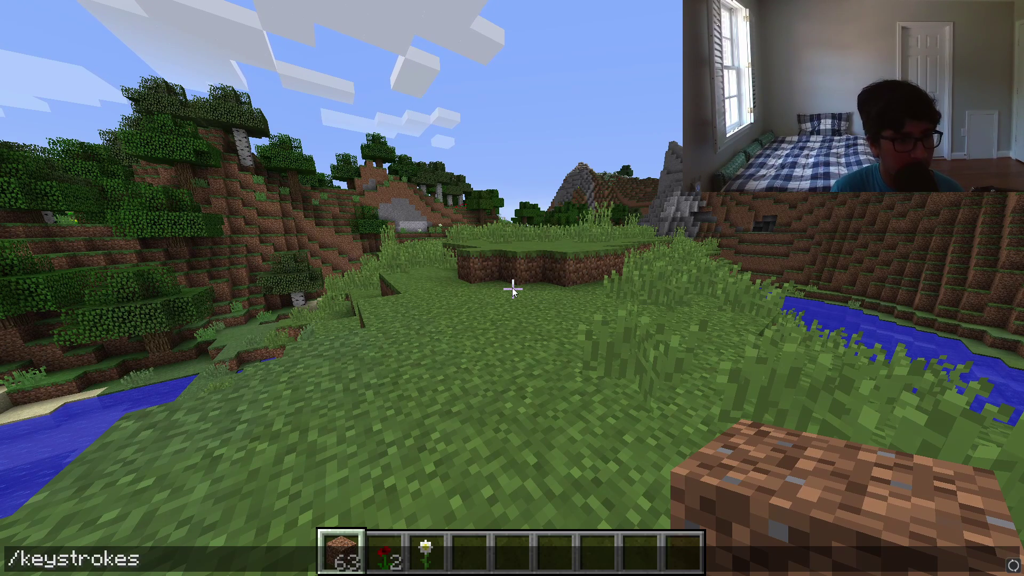
pyautogui.press('Return')
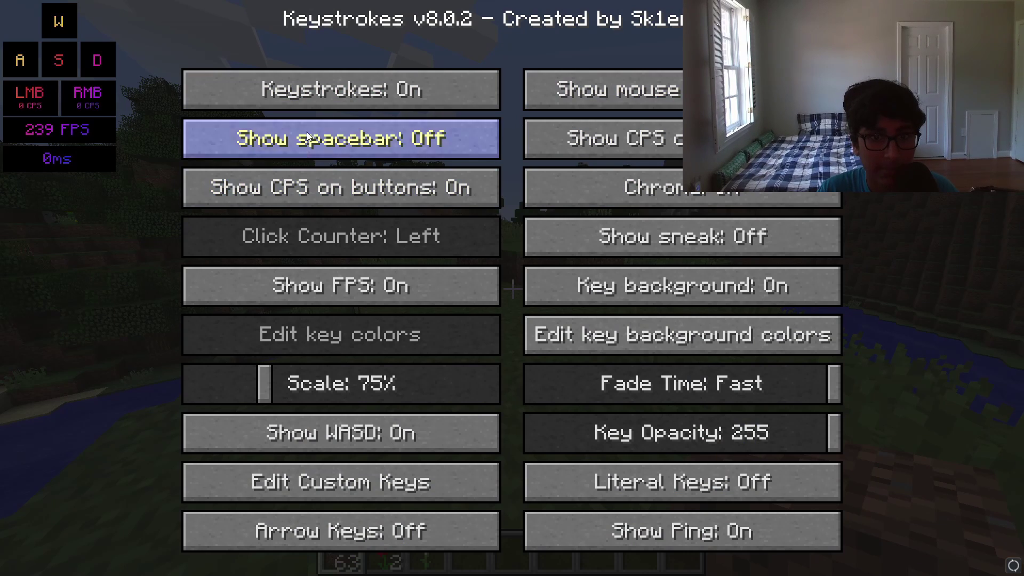
# Switch the Keystrokes display off and back on twice to demonstrate the option.
pyautogui.click(383, 91)
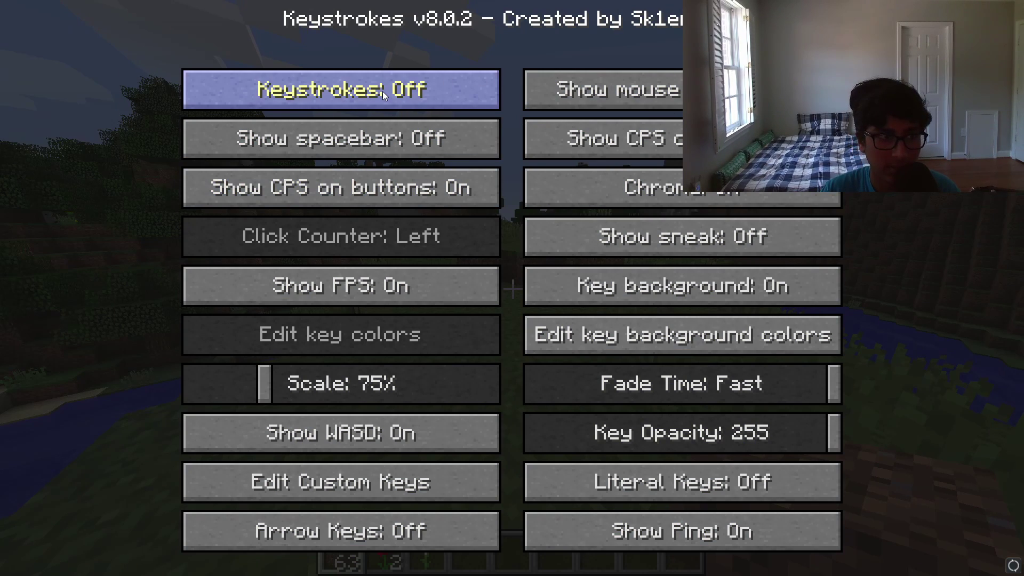
pyautogui.click(383, 91)
pyautogui.click(379, 92)
pyautogui.click(380, 92)
# Try out the Show spacebar and Show CPS on buttons options, leaving spacebar Off and CPS on buttons On.
pyautogui.click(389, 131)
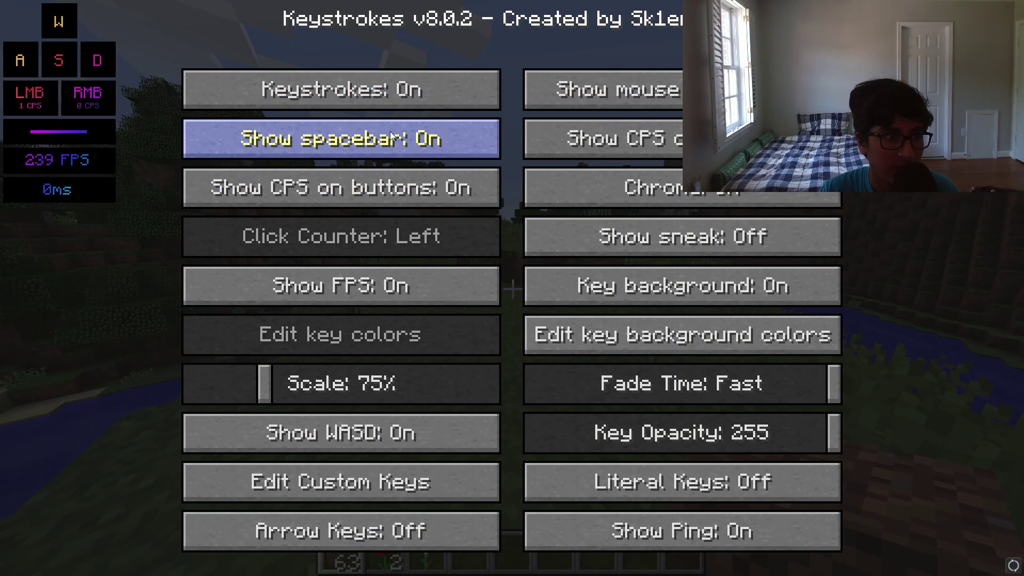
pyautogui.click(389, 134)
pyautogui.click(399, 186)
pyautogui.click(398, 187)
pyautogui.click(399, 187)
pyautogui.click(398, 187)
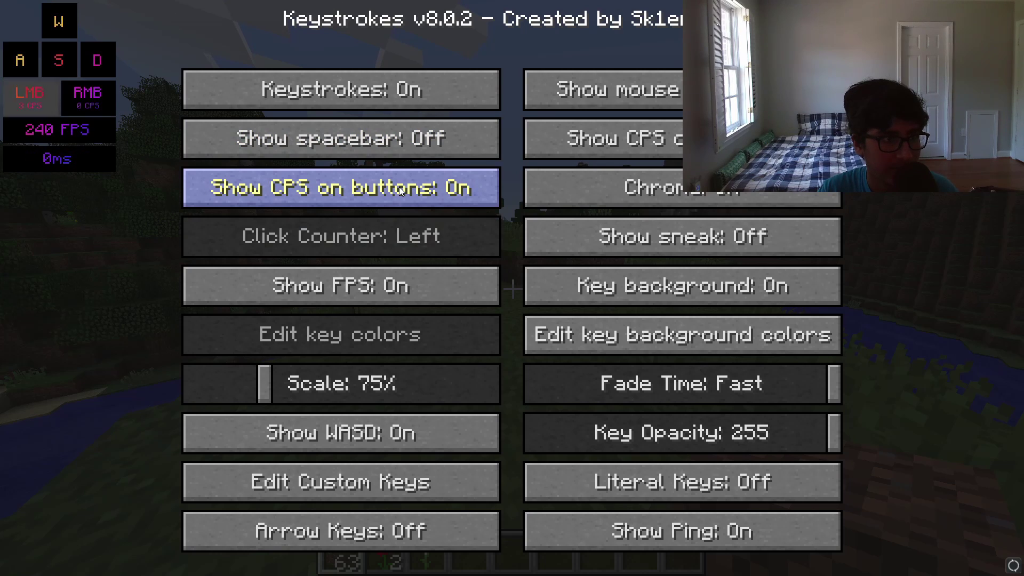